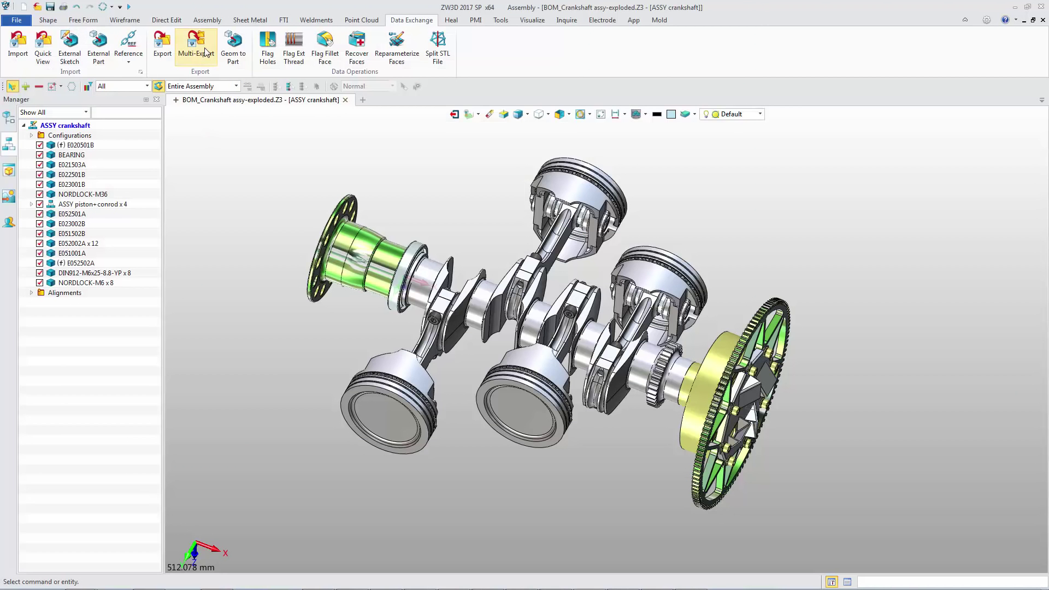
Step: Add CATIA V5 Part to the Multi-Export formats and export the assembly as Parasolid Text, STEP and CATIA V5 Part
{"action": "left_click", "coordinate": [207, 53]}
{"action": "left_click", "coordinate": [812, 272]}
{"action": "left_click", "coordinate": [468, 272]}
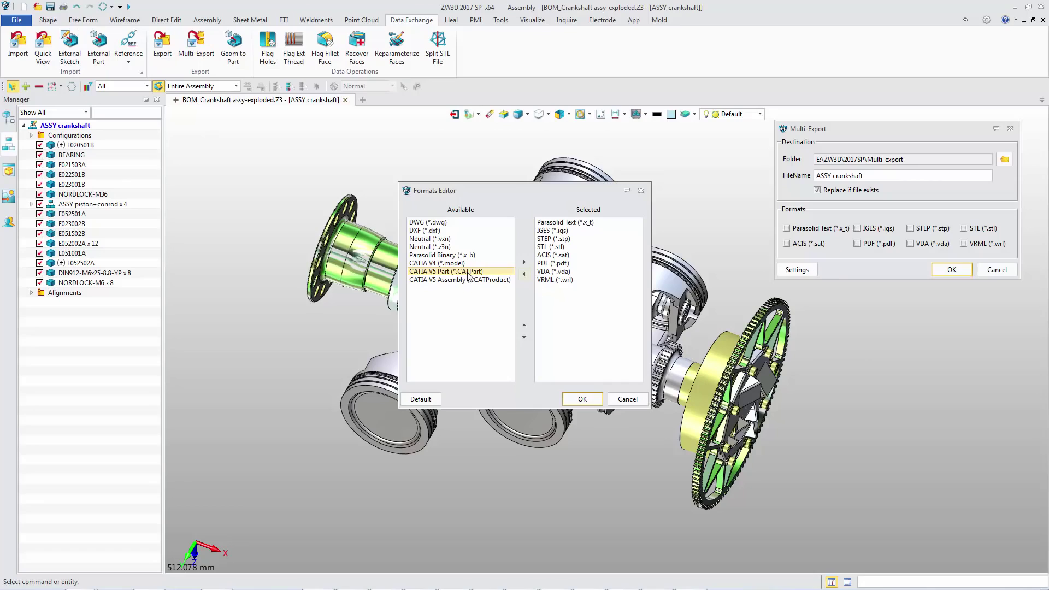
{"action": "left_click", "coordinate": [525, 262]}
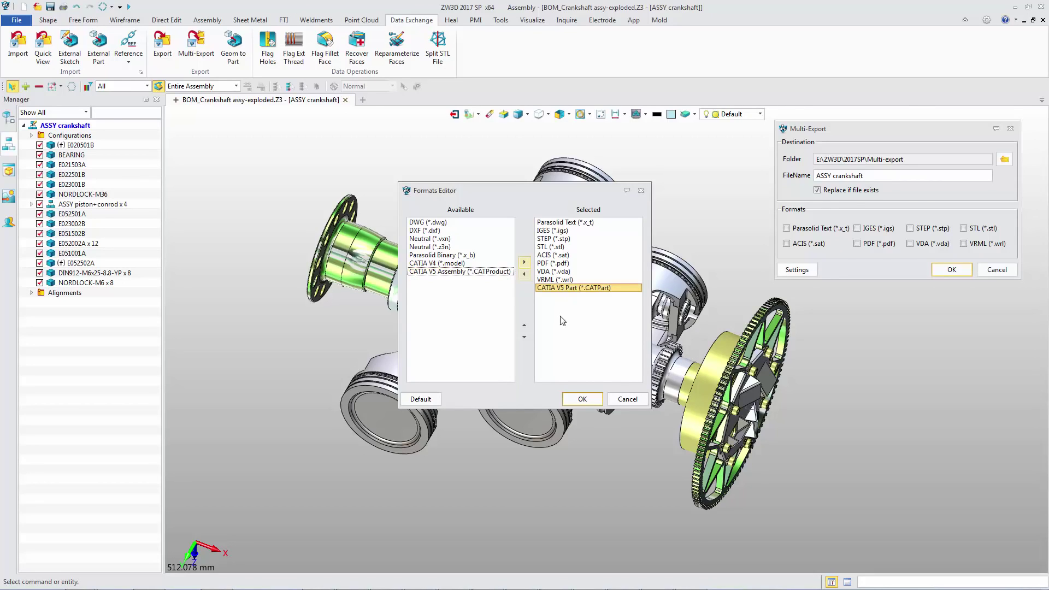
{"action": "left_click", "coordinate": [582, 399]}
{"action": "left_click", "coordinate": [788, 225]}
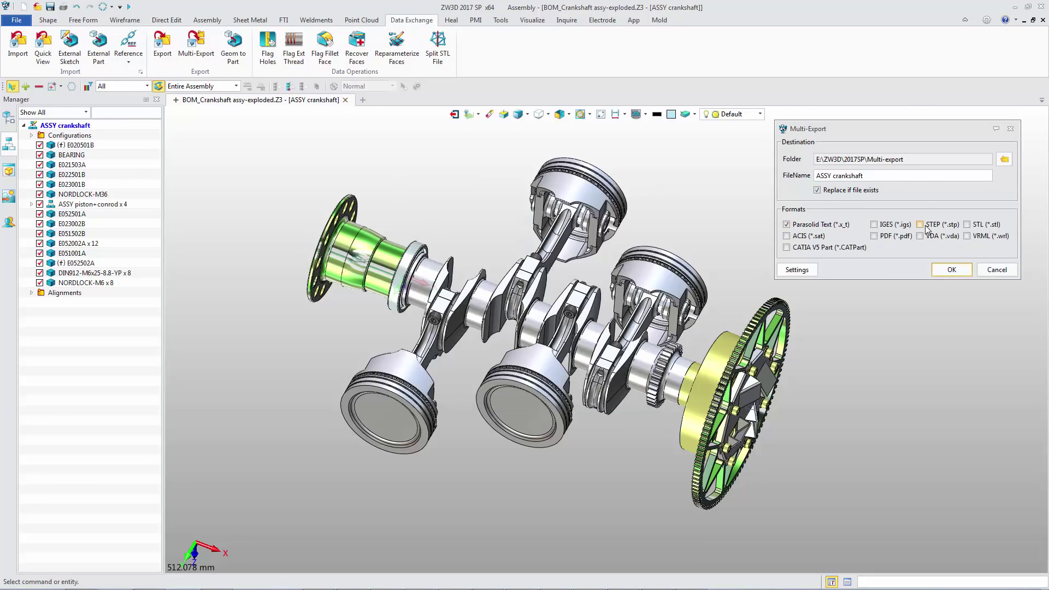
{"action": "left_click", "coordinate": [951, 271]}
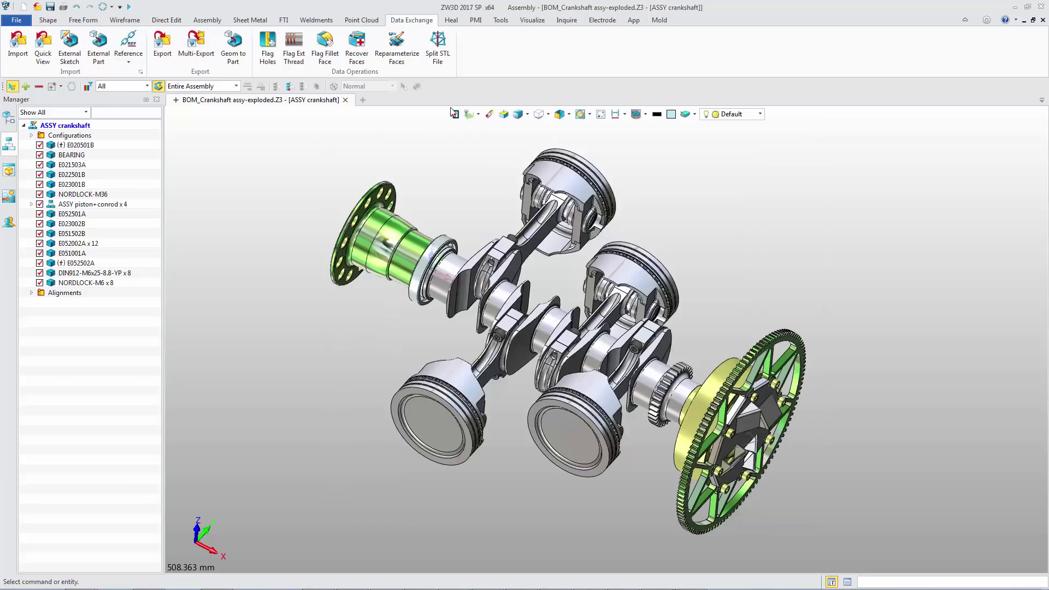
Step: From Root level, export the seven components from ASSY piston+conrod to E022004A as IGES files
{"action": "left_click", "coordinate": [454, 114]}
{"action": "left_click", "coordinate": [53, 154]}
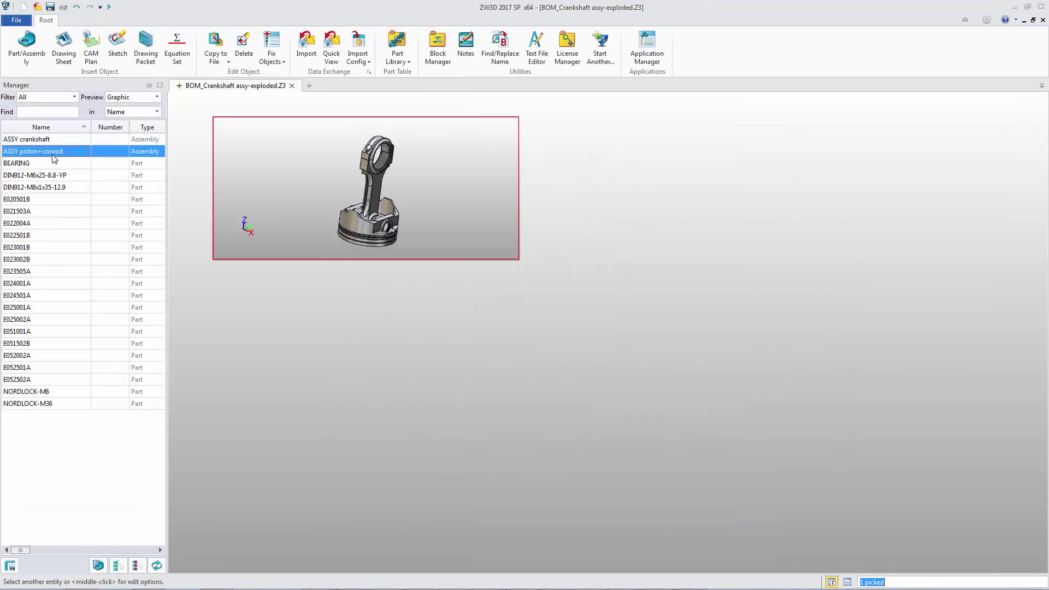
{"action": "left_click", "coordinate": [59, 229], "text": "shift"}
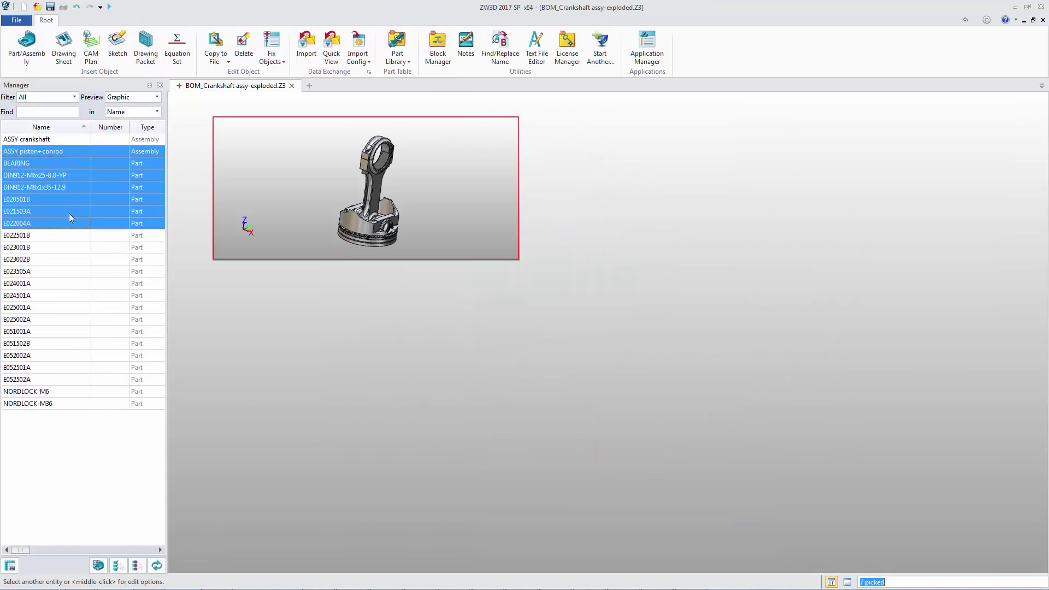
{"action": "right_click", "coordinate": [73, 196]}
{"action": "left_click", "coordinate": [103, 282]}
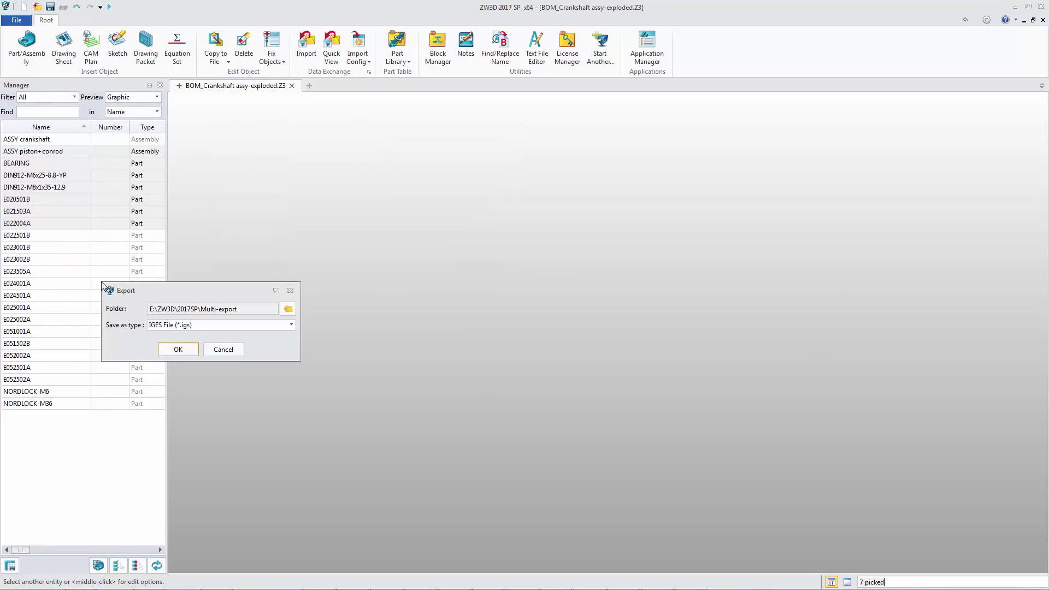
{"action": "left_click", "coordinate": [178, 354]}
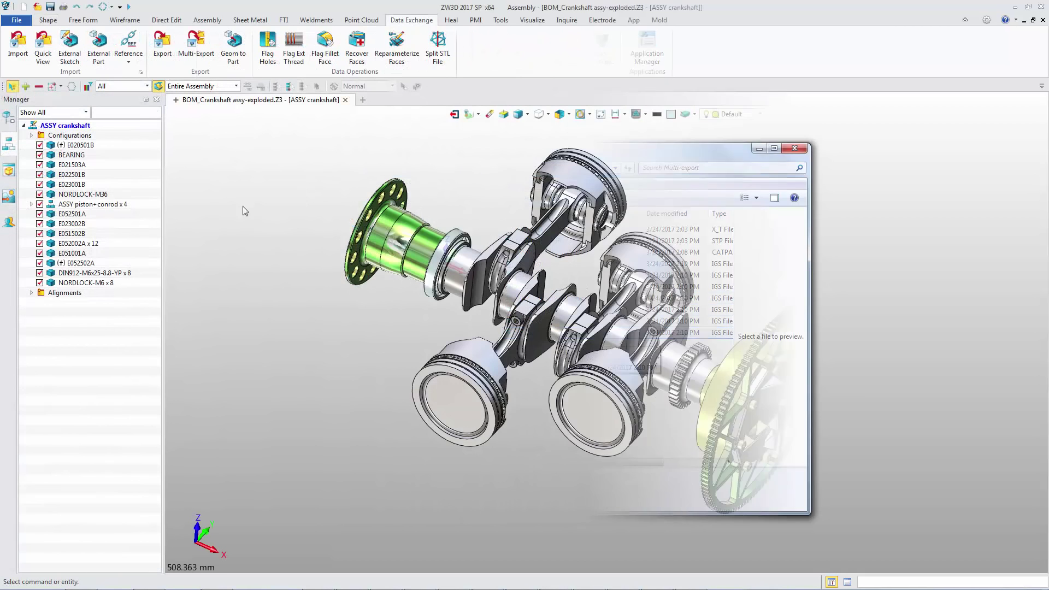
{"action": "left_click", "coordinate": [86, 267]}
{"action": "double_click", "coordinate": [86, 267]}
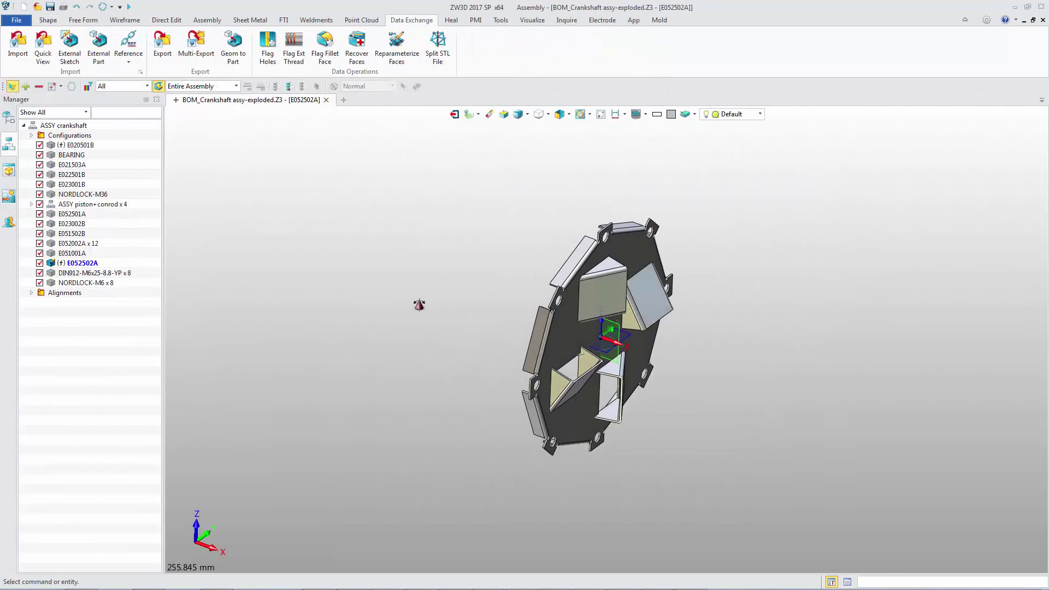
{"action": "left_click", "coordinate": [24, 135]}
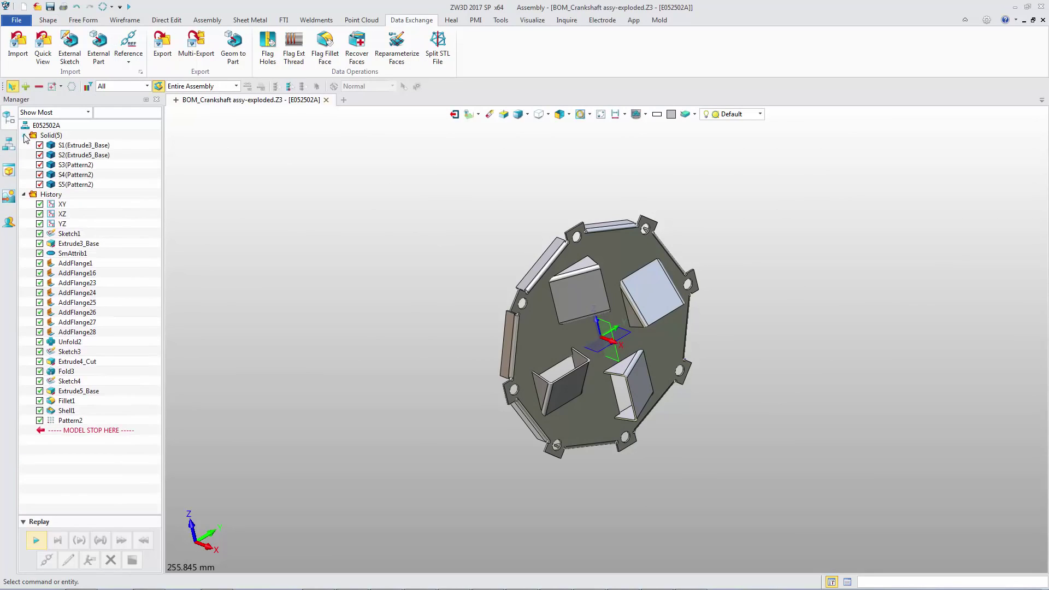
{"action": "right_click", "coordinate": [96, 149]}
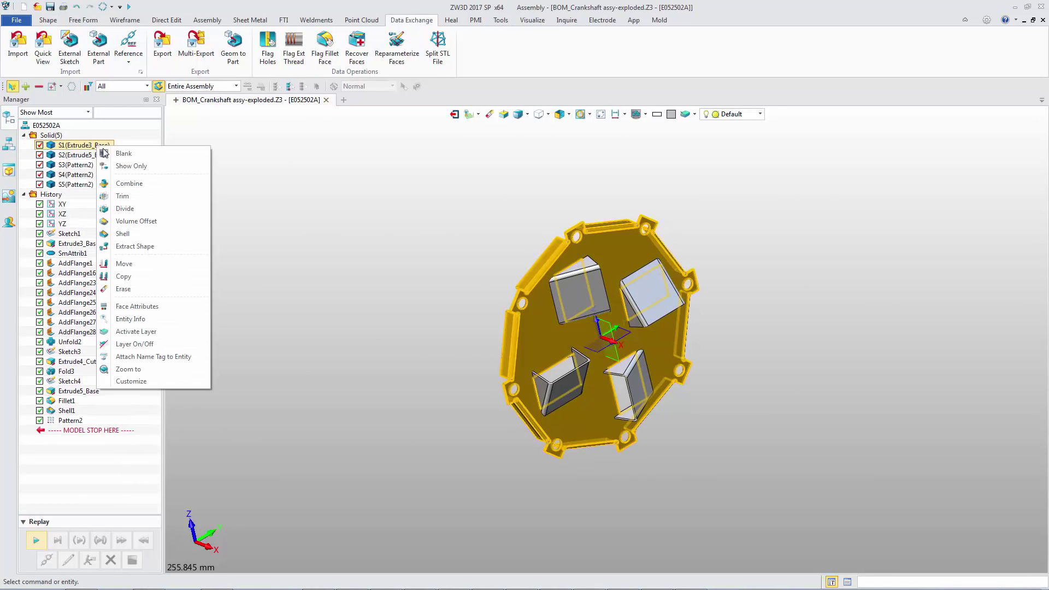
{"action": "left_click", "coordinate": [141, 167]}
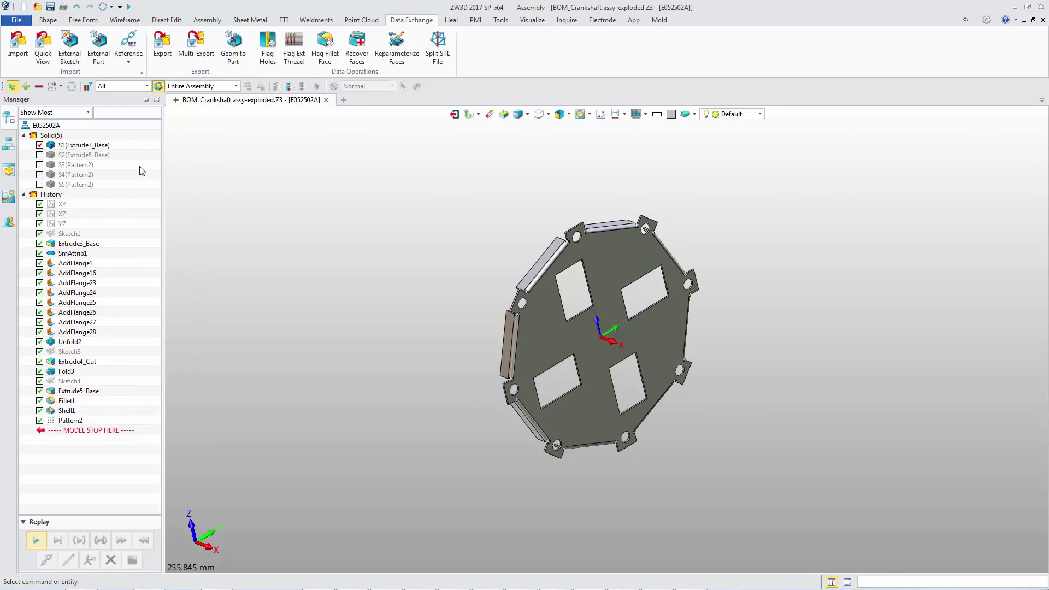
{"action": "right_click", "coordinate": [50, 135]}
{"action": "left_click", "coordinate": [90, 162]}
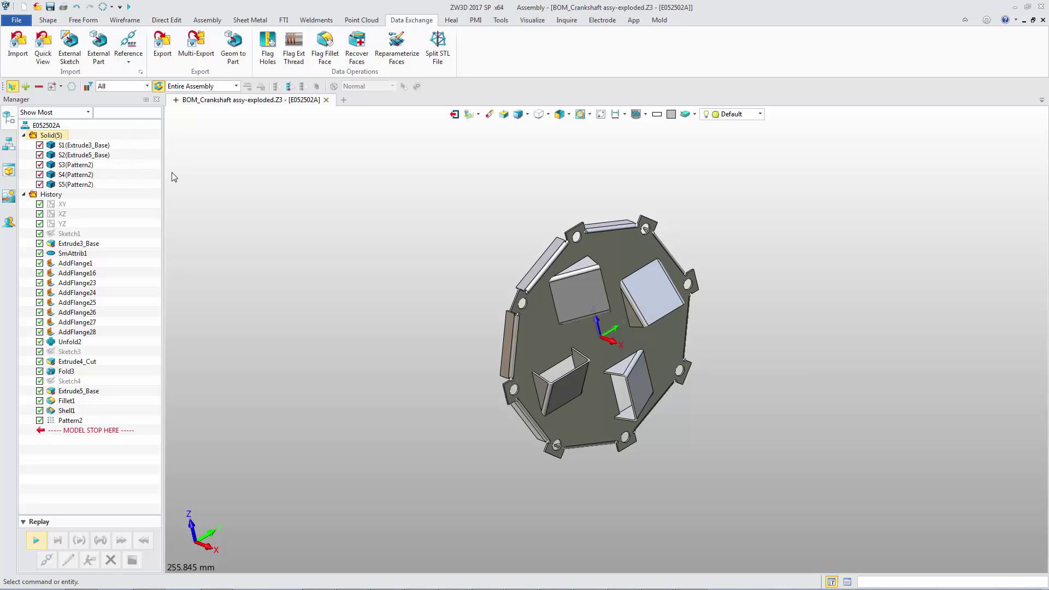
{"action": "left_click", "coordinate": [8, 144]}
{"action": "double_click", "coordinate": [65, 125]}
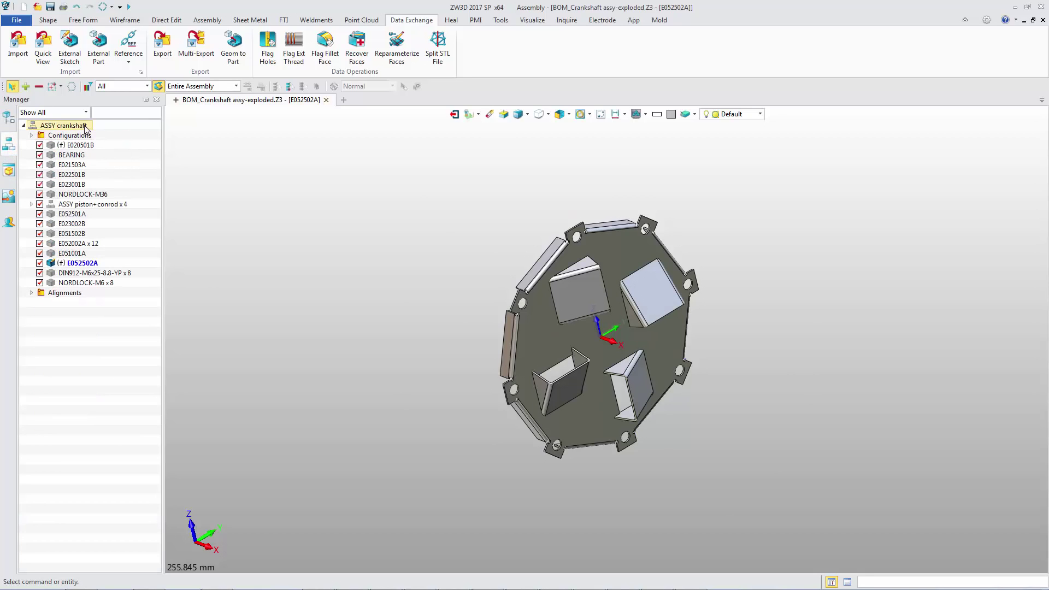
{"action": "left_click", "coordinate": [82, 147]}
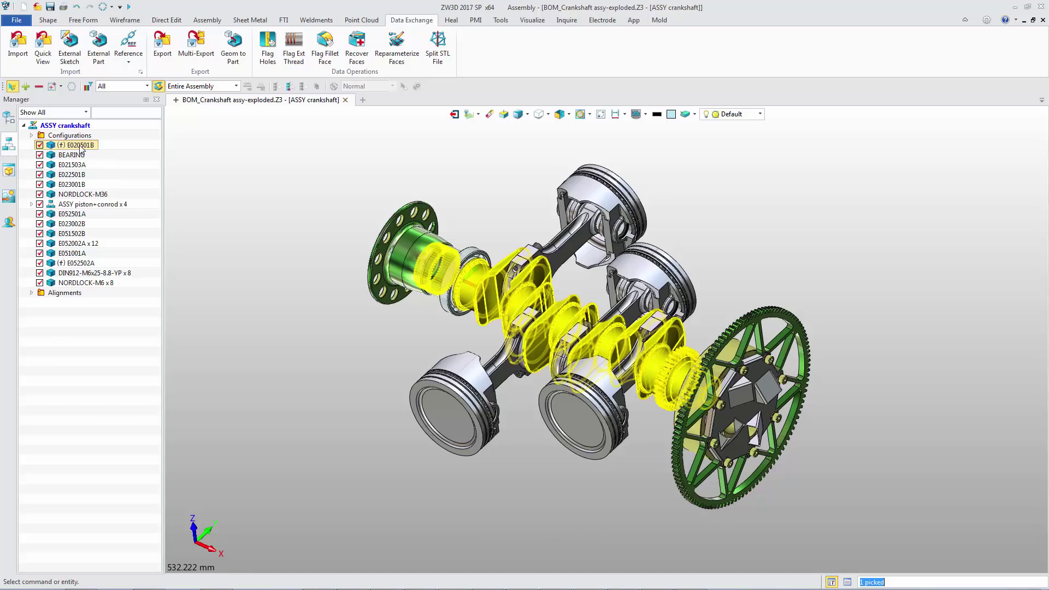
{"action": "right_click", "coordinate": [82, 147]}
{"action": "left_click", "coordinate": [121, 249]}
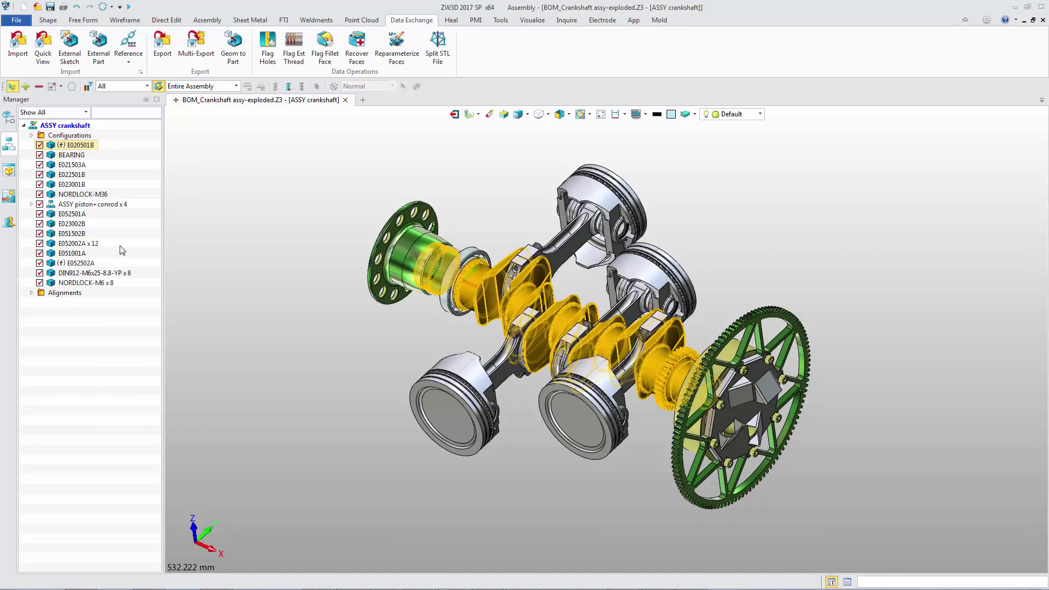
{"action": "left_click", "coordinate": [646, 114]}
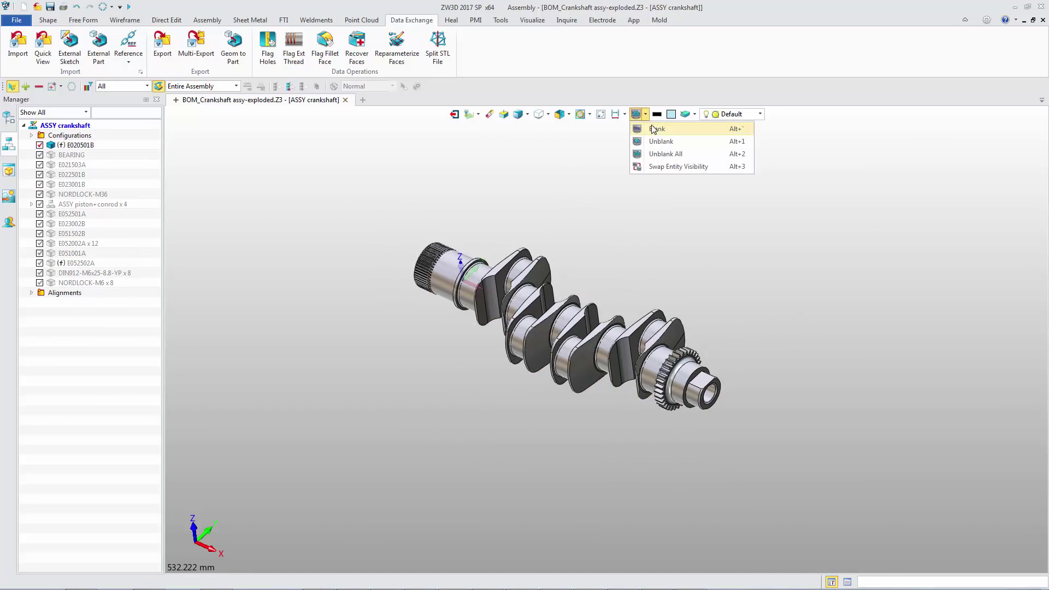
{"action": "left_click", "coordinate": [667, 143]}
{"action": "left_click", "coordinate": [436, 257]}
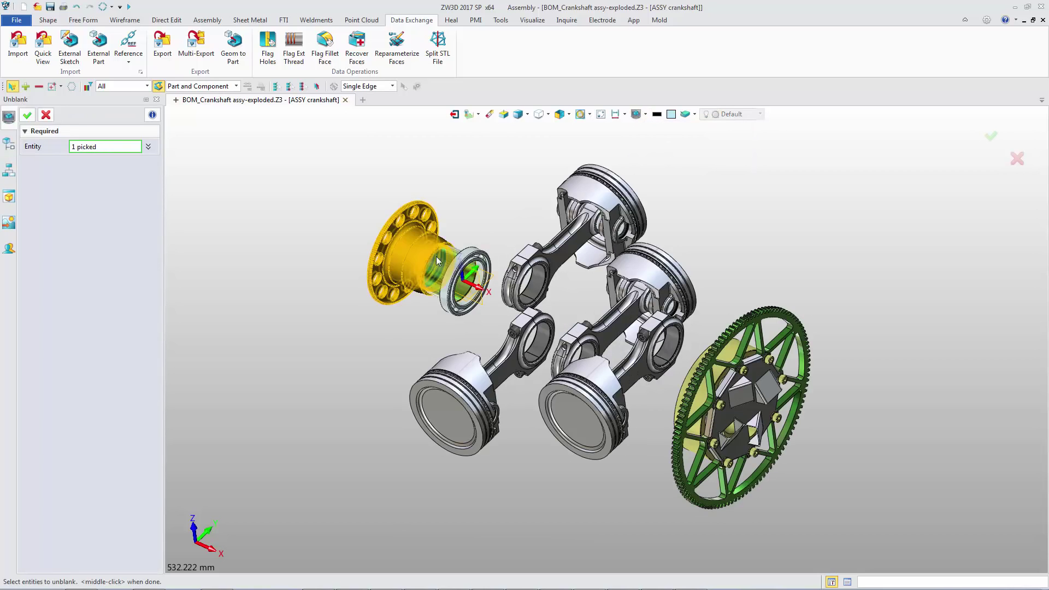
{"action": "middle_click", "coordinate": [101, 142]}
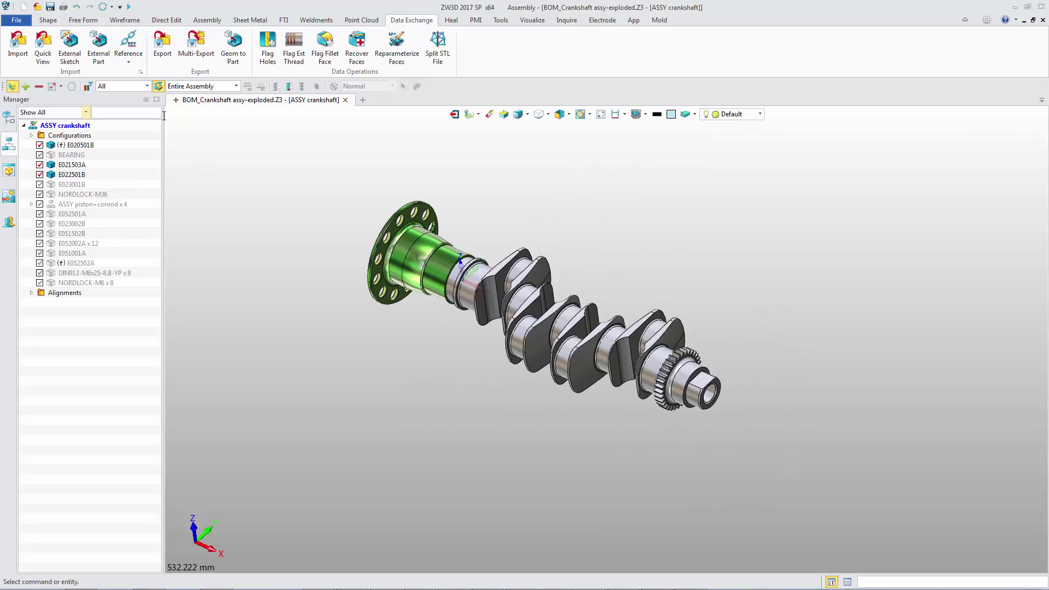
{"action": "left_click", "coordinate": [645, 114]}
{"action": "left_click", "coordinate": [670, 165]}
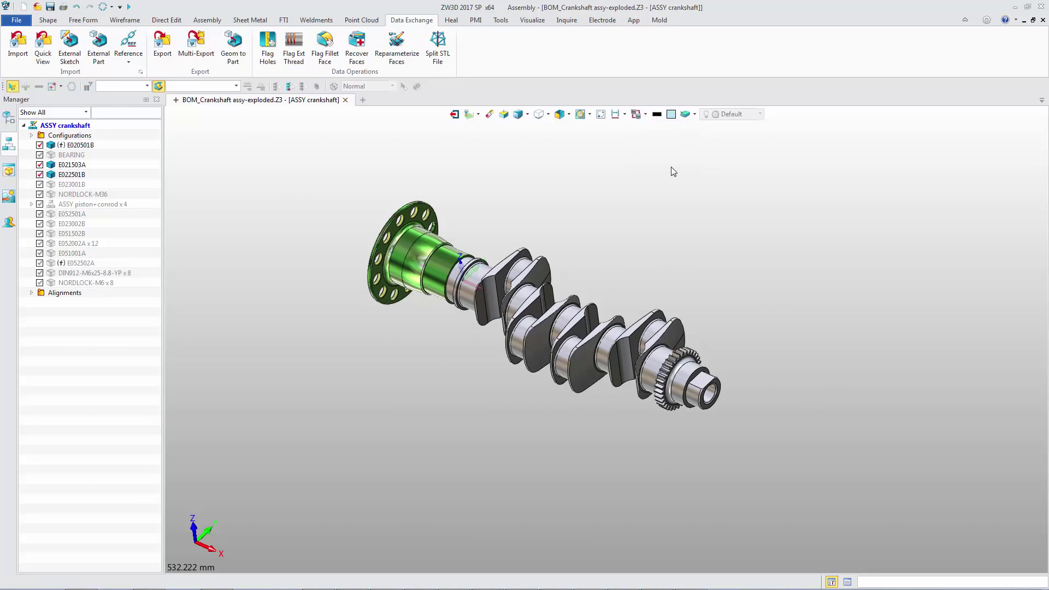
{"action": "left_click", "coordinate": [645, 114]}
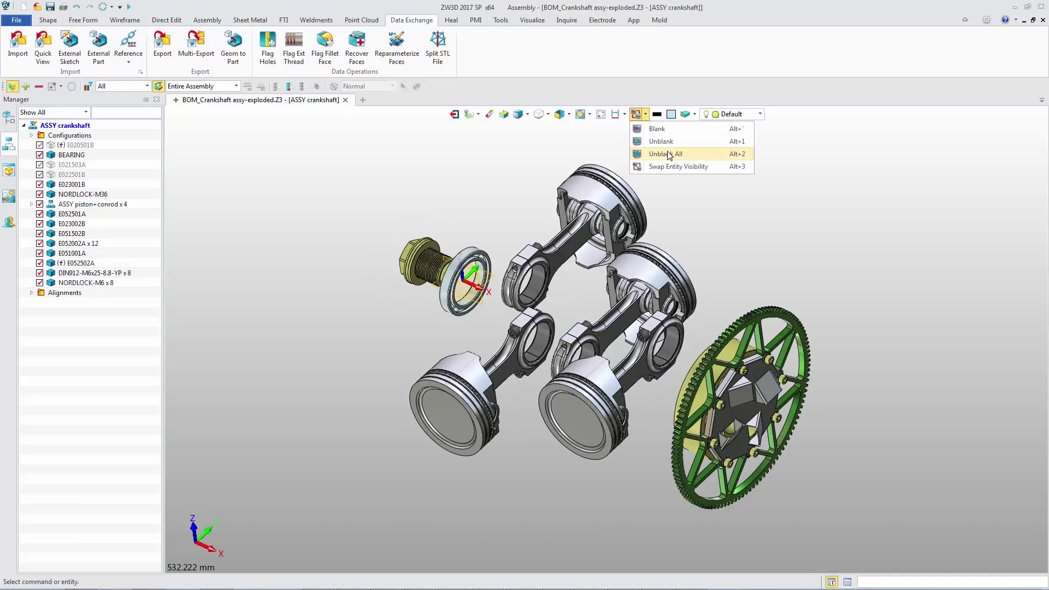
{"action": "left_click", "coordinate": [670, 153]}
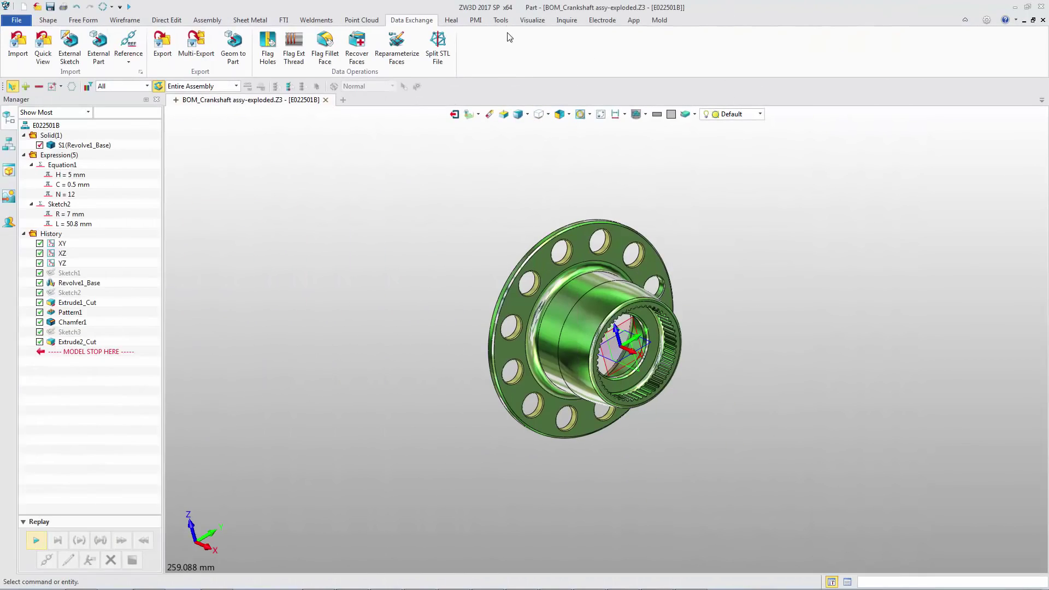
Step: In the Equation Manager, filter to user-defined expressions, lock variable R and blank variable C
{"action": "left_click", "coordinate": [501, 20]}
{"action": "left_click", "coordinate": [21, 50]}
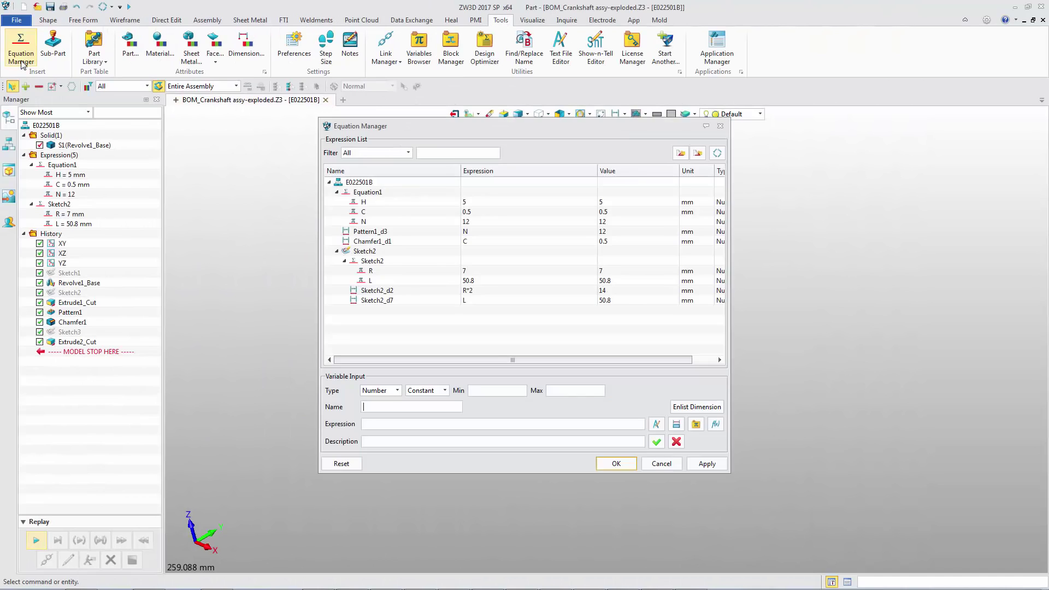
{"action": "left_click", "coordinate": [408, 153]}
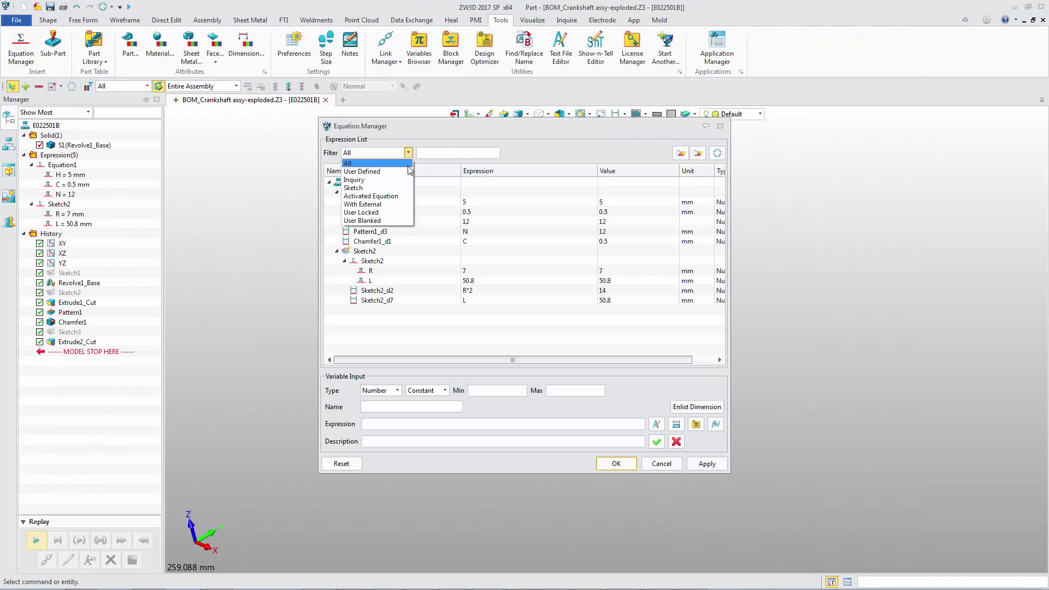
{"action": "left_click", "coordinate": [406, 171]}
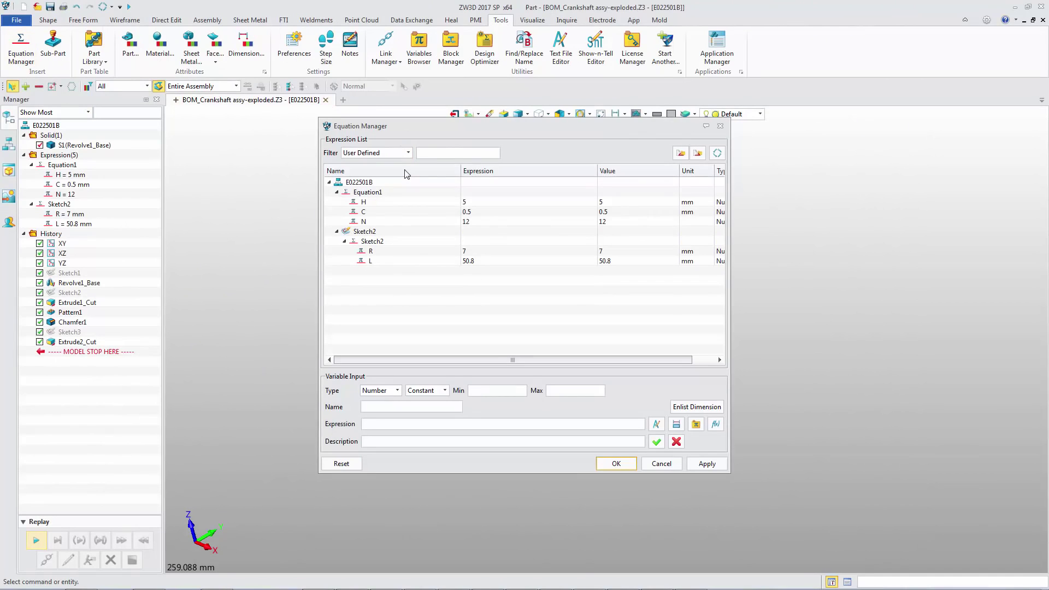
{"action": "right_click", "coordinate": [399, 252]}
{"action": "left_click", "coordinate": [431, 301]}
{"action": "right_click", "coordinate": [411, 212]}
{"action": "left_click", "coordinate": [434, 266]}
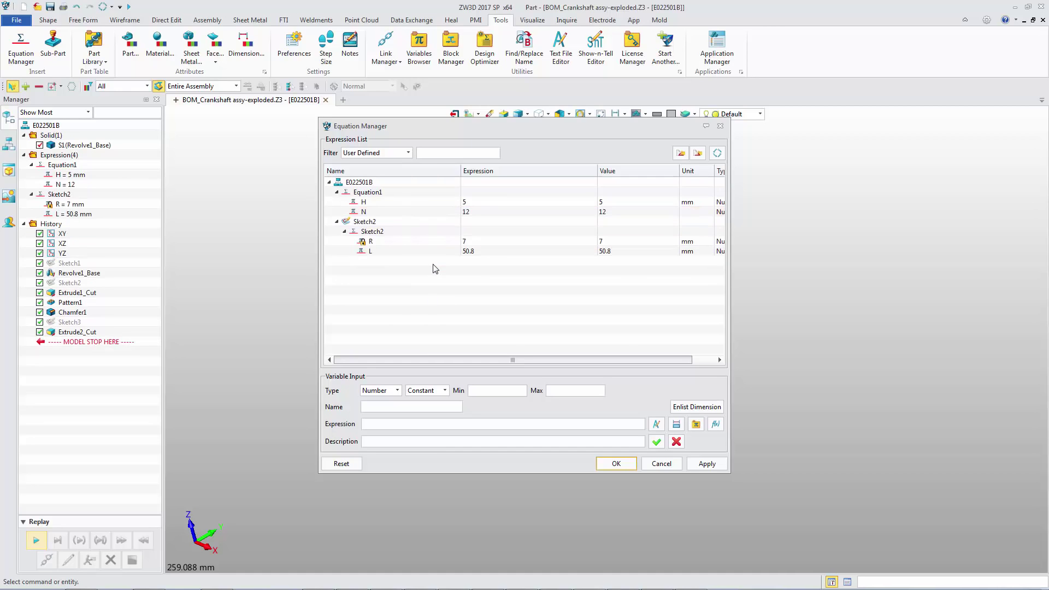
Step: Cycle the expression filter through Locked, User Blanked and back to all expressions
{"action": "left_click", "coordinate": [409, 154]}
{"action": "left_click", "coordinate": [407, 203]}
{"action": "left_click", "coordinate": [408, 153]}
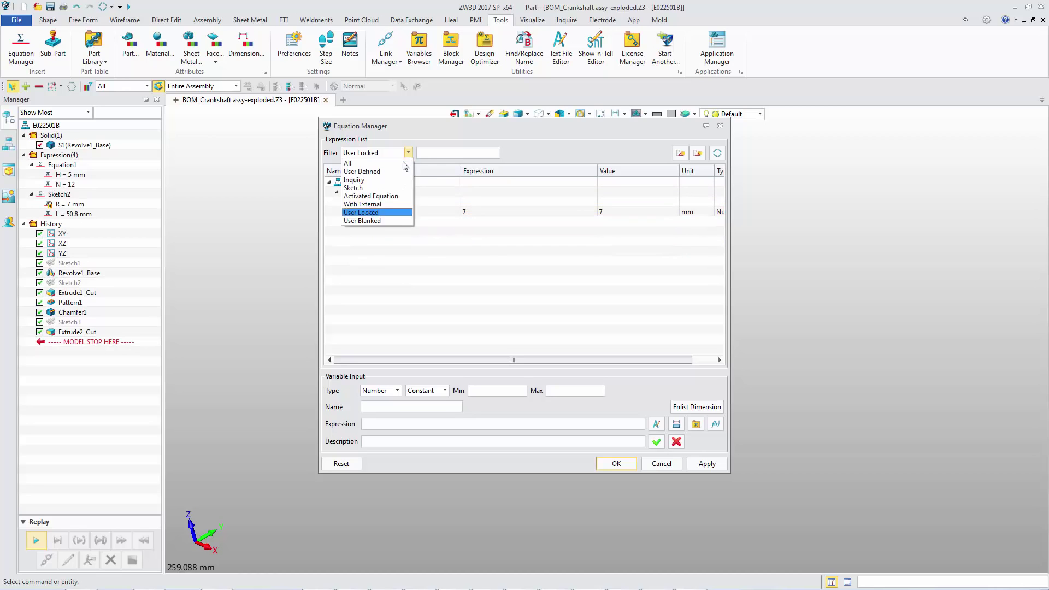
{"action": "key", "text": "Down"}
{"action": "key", "text": "Return"}
{"action": "left_click", "coordinate": [409, 152]}
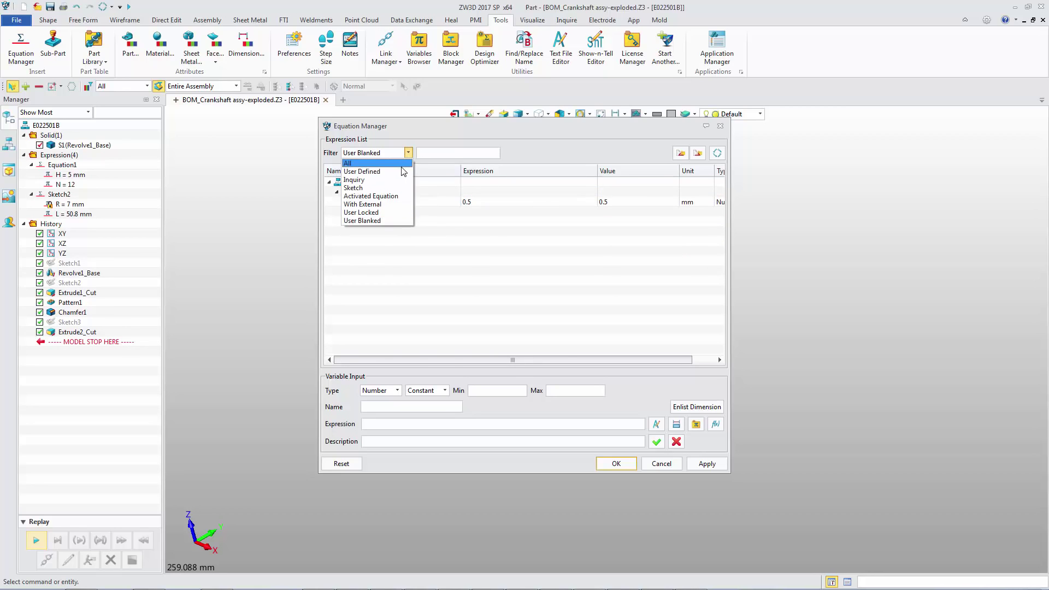
{"action": "left_click", "coordinate": [403, 170]}
Step: Change expression L to 50 and apply the equation changes
{"action": "left_click", "coordinate": [398, 270]}
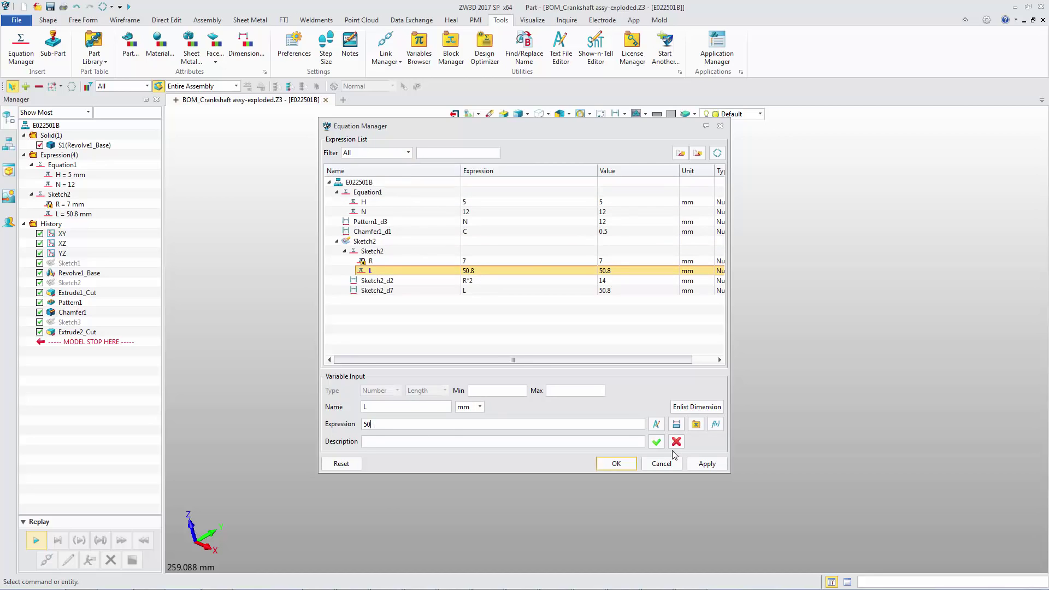
{"action": "type", "text": "50"}
{"action": "left_click", "coordinate": [656, 442]}
{"action": "left_click", "coordinate": [615, 463]}
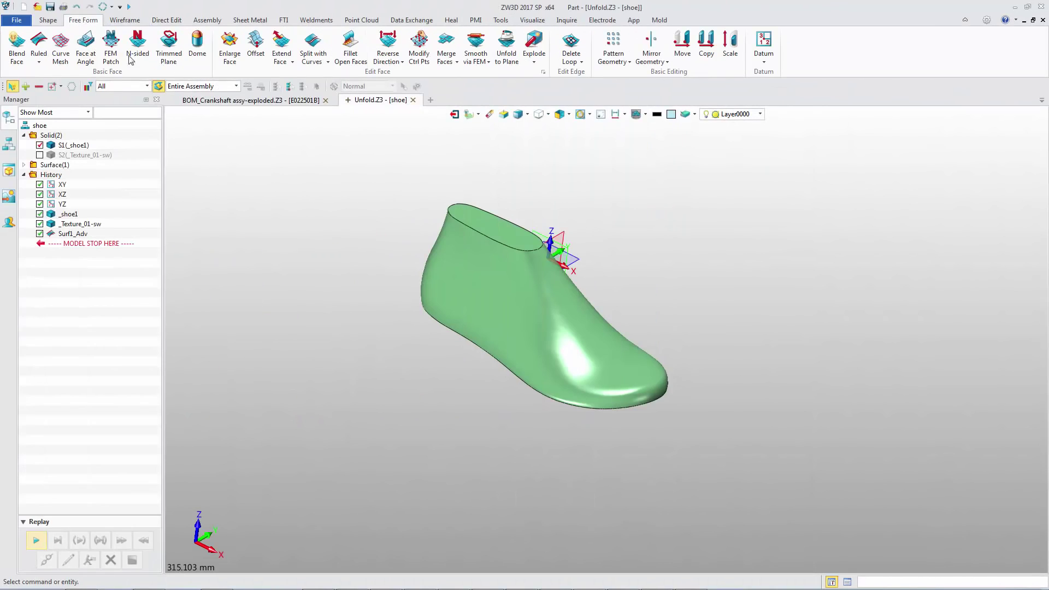
Step: Unfold the shoe face to a plane, creating the flat Unfold1 surface, and orbit to view it
{"action": "left_click", "coordinate": [501, 49]}
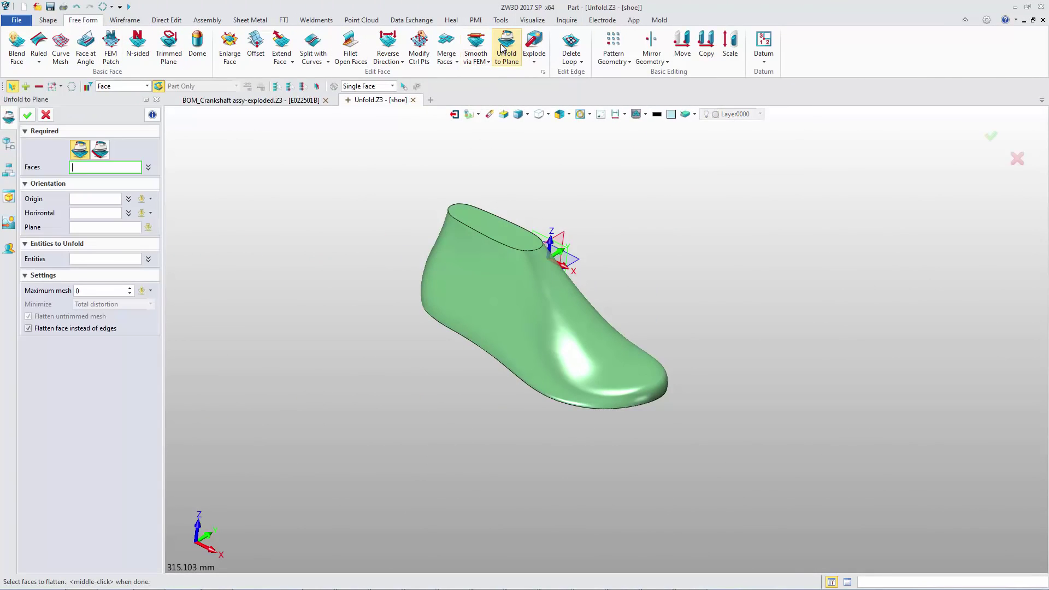
{"action": "left_click", "coordinate": [473, 279]}
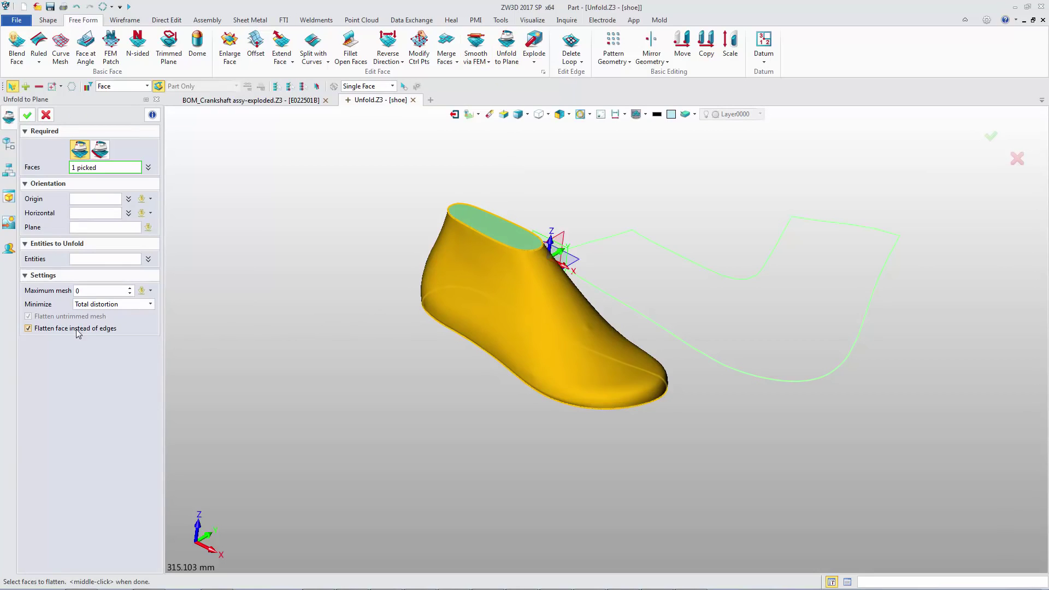
{"action": "left_click", "coordinate": [27, 116]}
{"action": "middle_click_drag", "start_coordinate": [265, 258], "coordinate": [259, 279]}
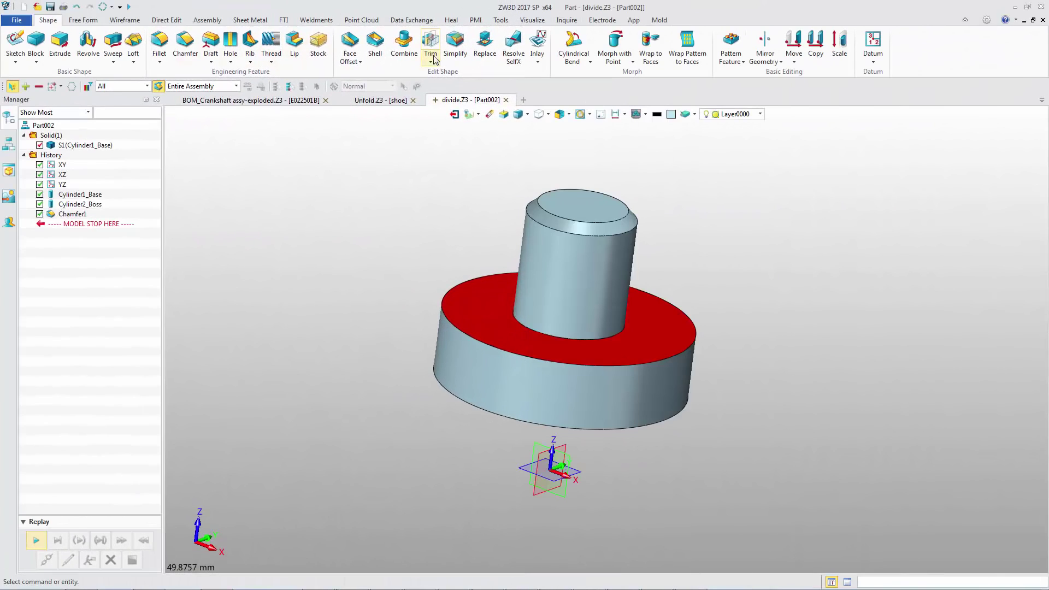
Step: Trim Part002 with its ring face as the trimming shape, leaving a D-shaped cylinder piece
{"action": "left_click", "coordinate": [435, 59]}
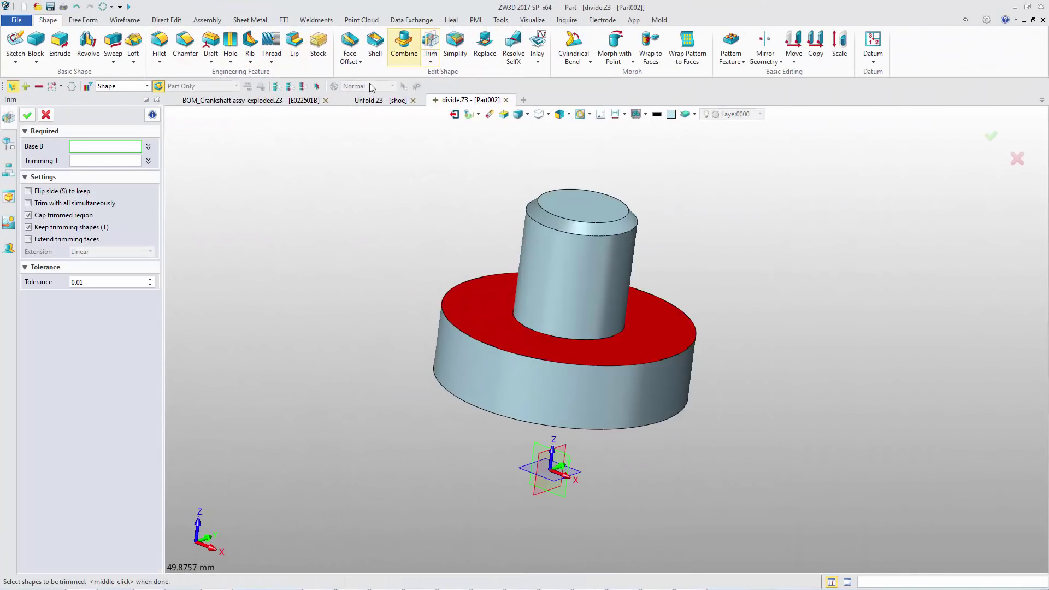
{"action": "left_click", "coordinate": [142, 164]}
{"action": "left_click", "coordinate": [456, 303]}
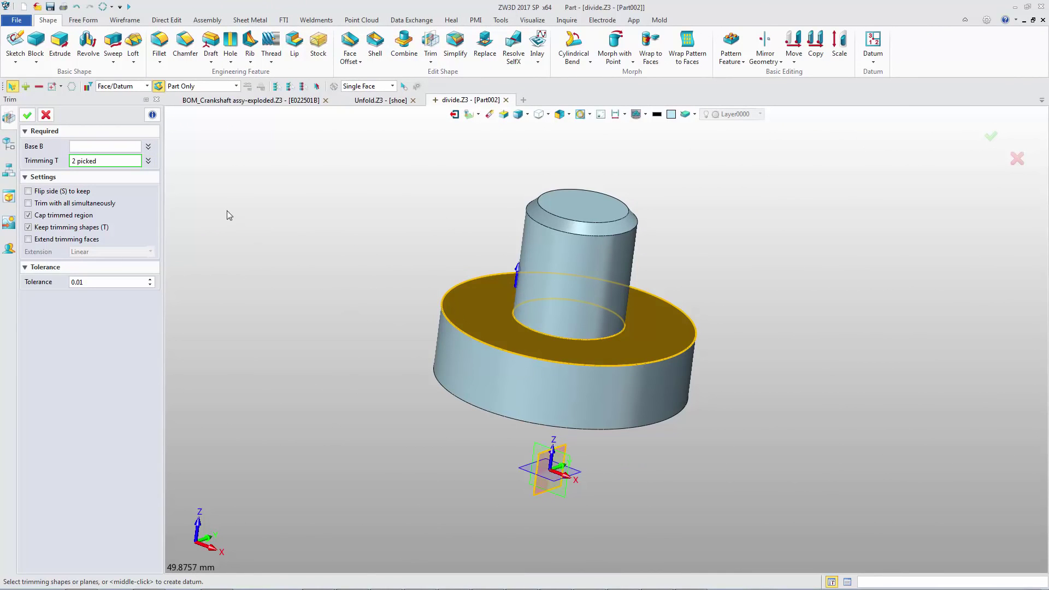
{"action": "left_click", "coordinate": [126, 146]}
{"action": "left_click", "coordinate": [475, 291]}
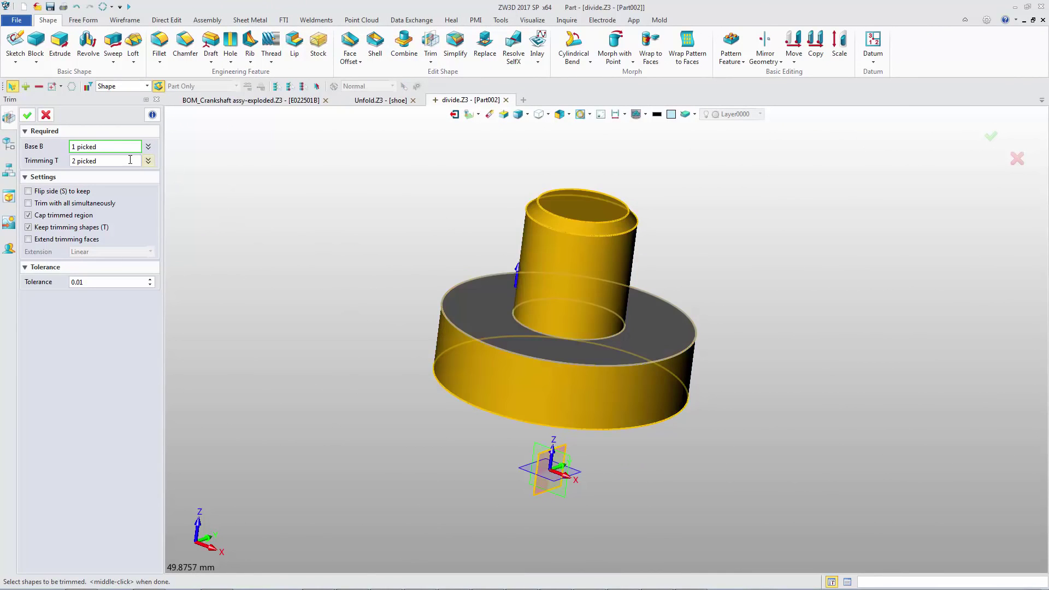
{"action": "left_click", "coordinate": [27, 115]}
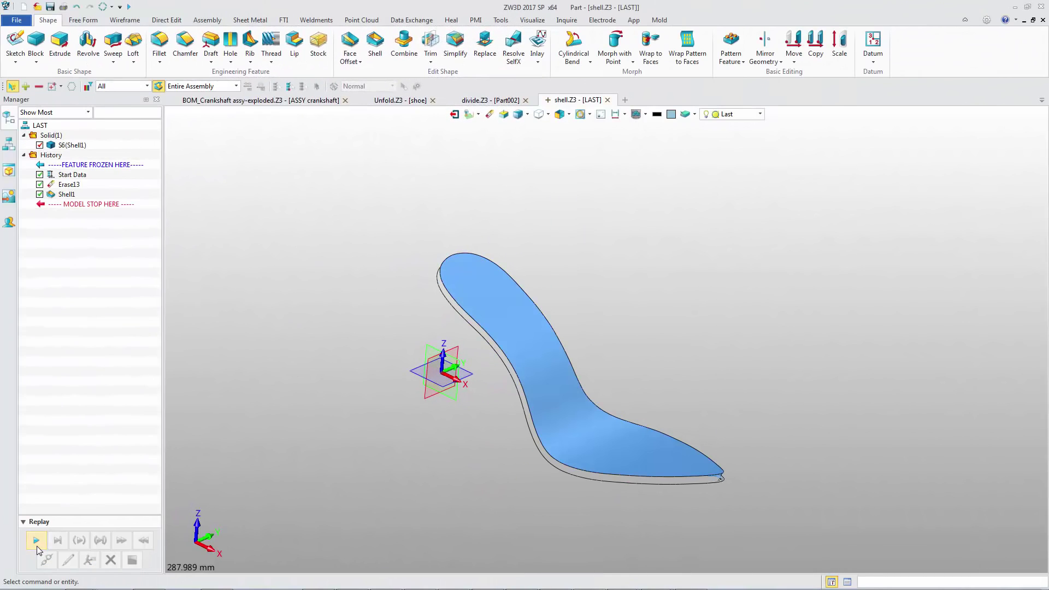
Step: Roll back before Shell1 and shell the insole surface 5 thick with default settings
{"action": "left_click", "coordinate": [37, 546]}
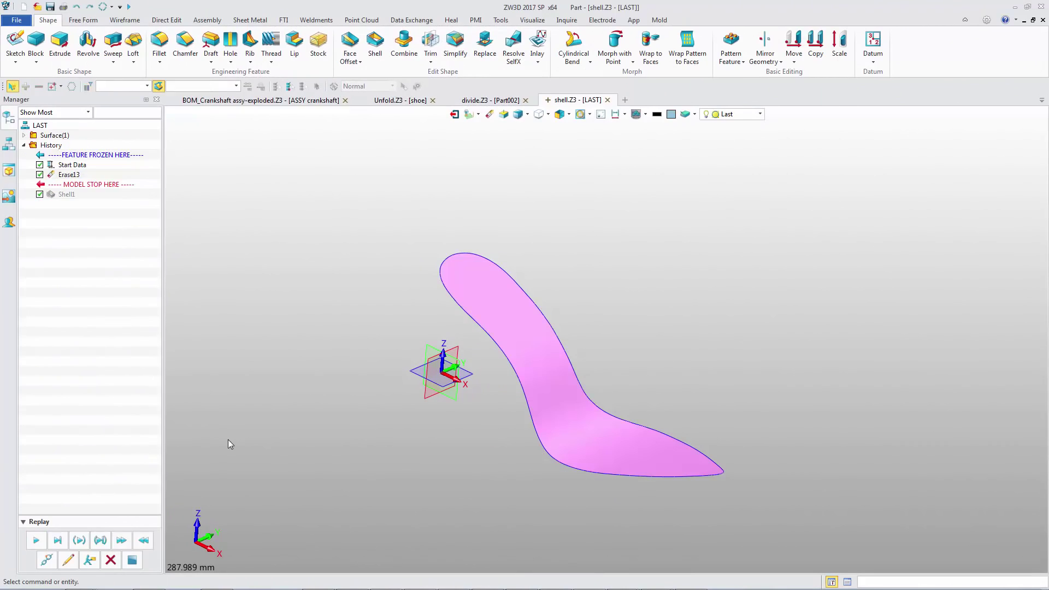
{"action": "left_click", "coordinate": [375, 44]}
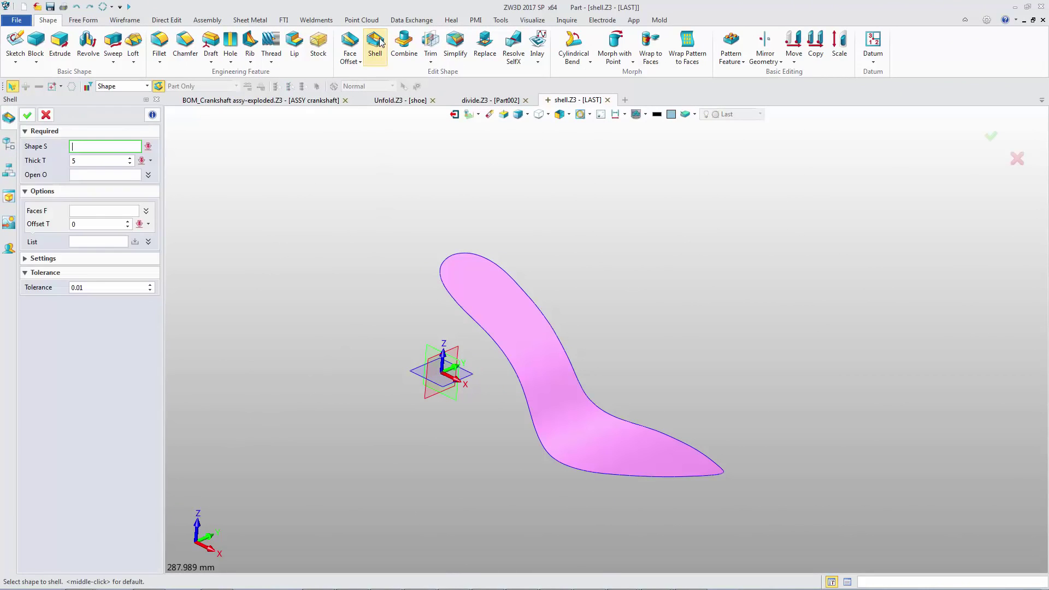
{"action": "left_click", "coordinate": [509, 295]}
{"action": "middle_click", "coordinate": [425, 267]}
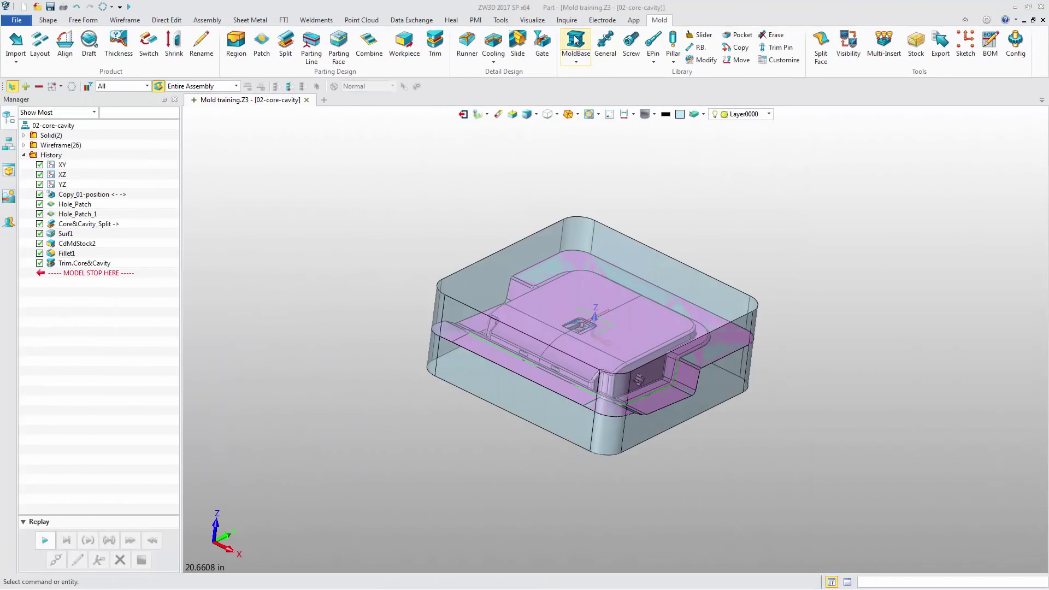
Step: Insert a B_series_I 15.875x16 mold base with A and B at 3.375 and BC at 1.375
{"action": "left_click", "coordinate": [576, 39]}
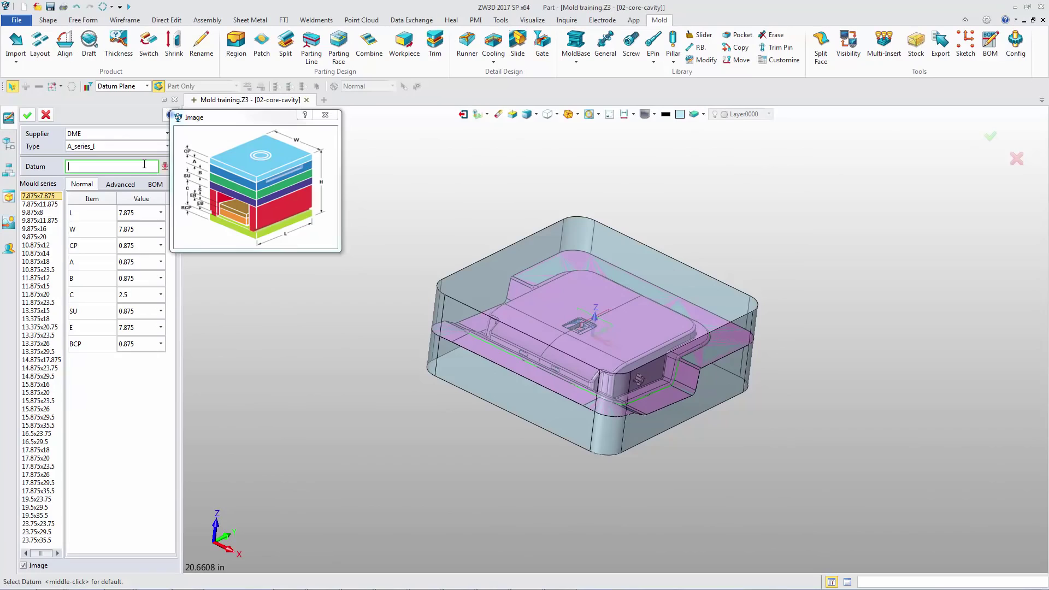
{"action": "left_click", "coordinate": [166, 146]}
{"action": "left_click", "coordinate": [152, 163]}
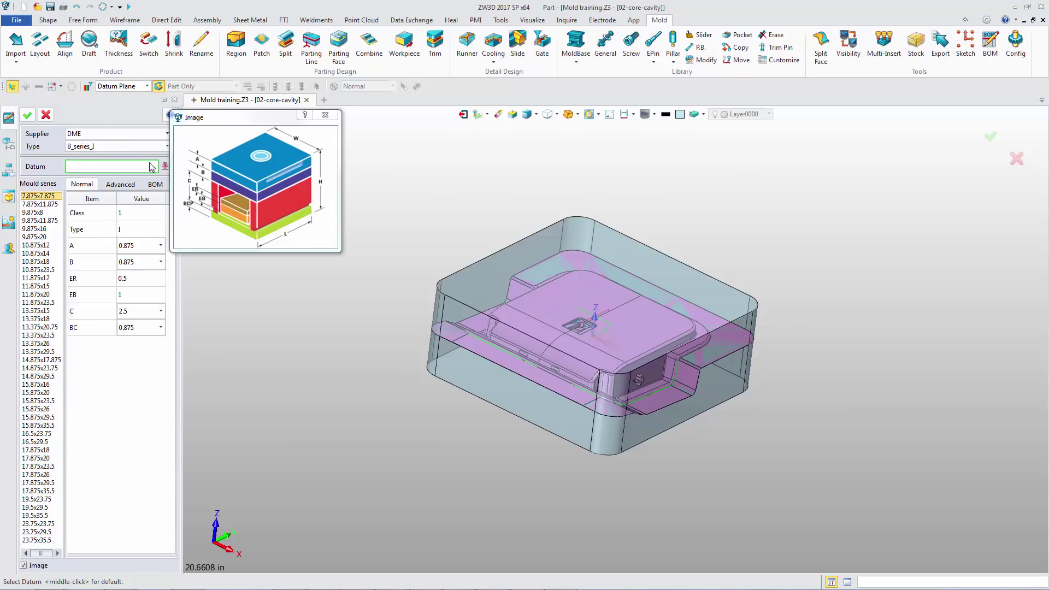
{"action": "left_click", "coordinate": [36, 384]}
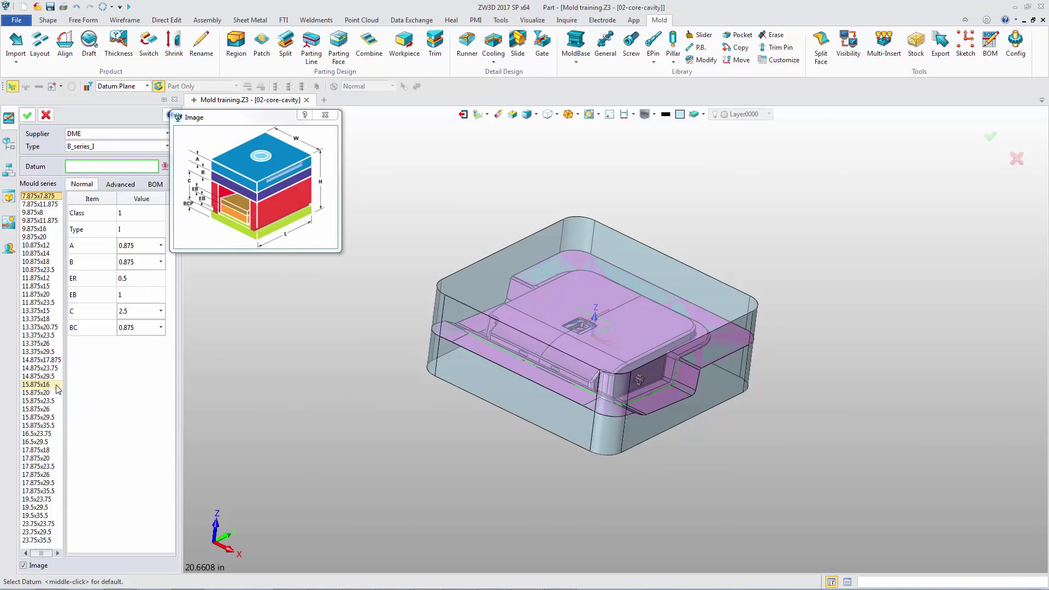
{"action": "left_click", "coordinate": [161, 246]}
{"action": "left_click", "coordinate": [137, 298]}
{"action": "left_click", "coordinate": [161, 261]}
{"action": "left_click", "coordinate": [137, 315]}
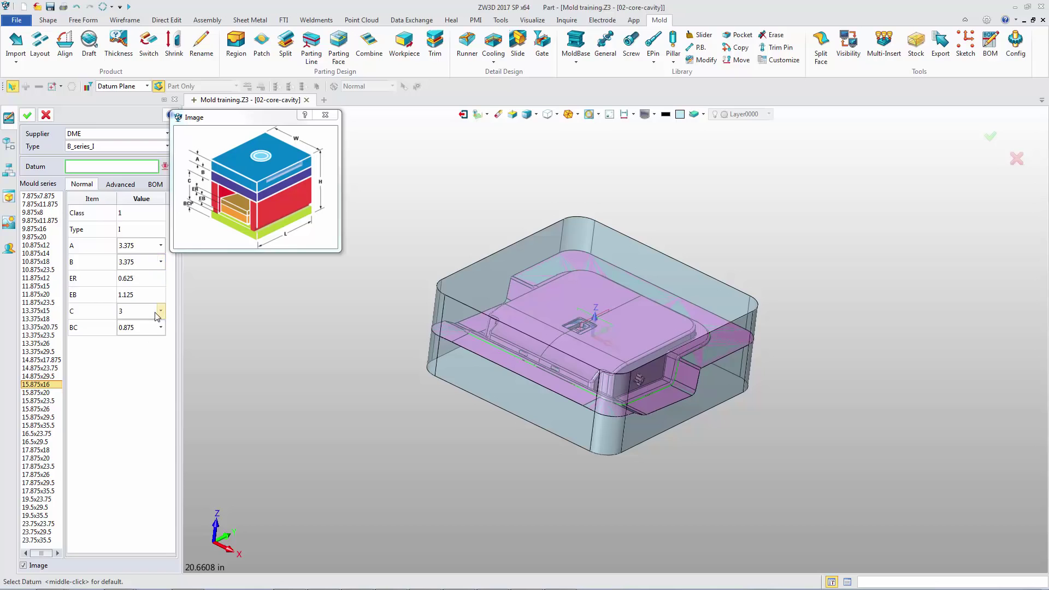
{"action": "left_click", "coordinate": [160, 328]}
{"action": "left_click", "coordinate": [152, 349]}
{"action": "left_click", "coordinate": [27, 115]}
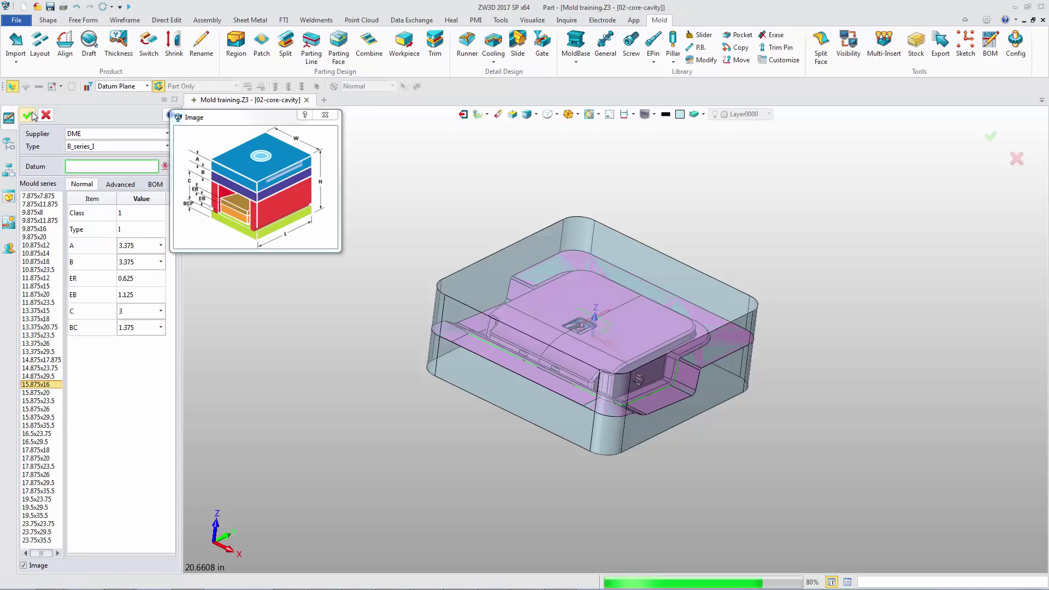
Step: Choose the DME_INCH 6500 locate ring and centre it between two top-plate corners at 50%
{"action": "left_click", "coordinate": [606, 47]}
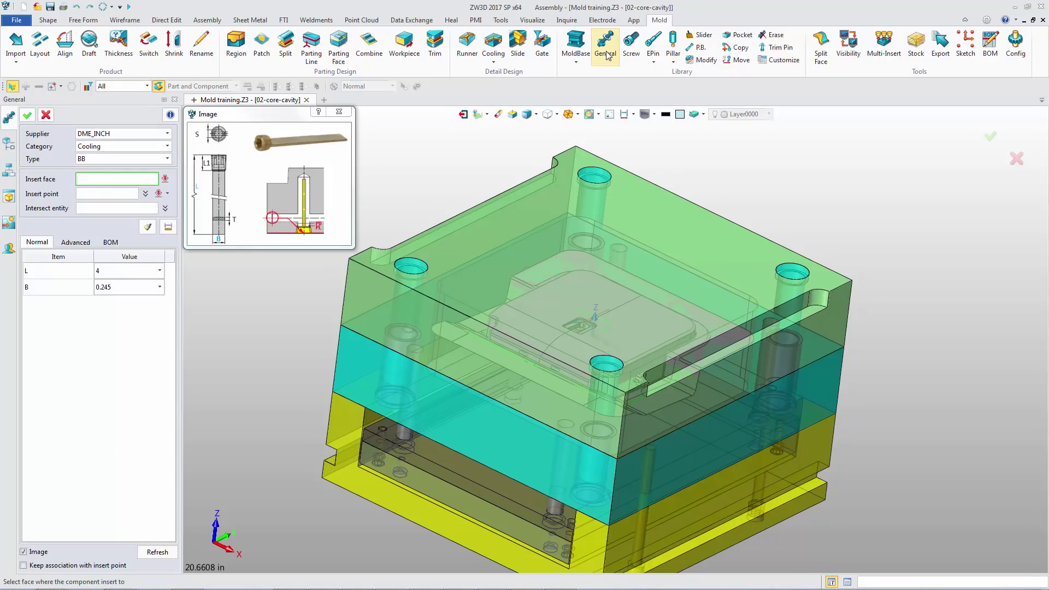
{"action": "left_click", "coordinate": [168, 147]}
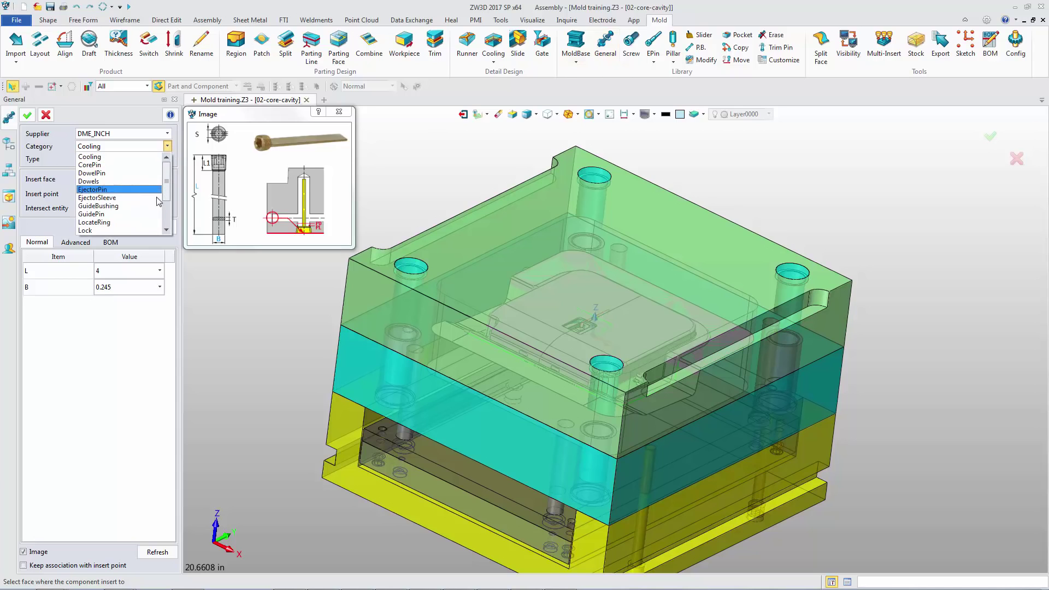
{"action": "left_click", "coordinate": [144, 222]}
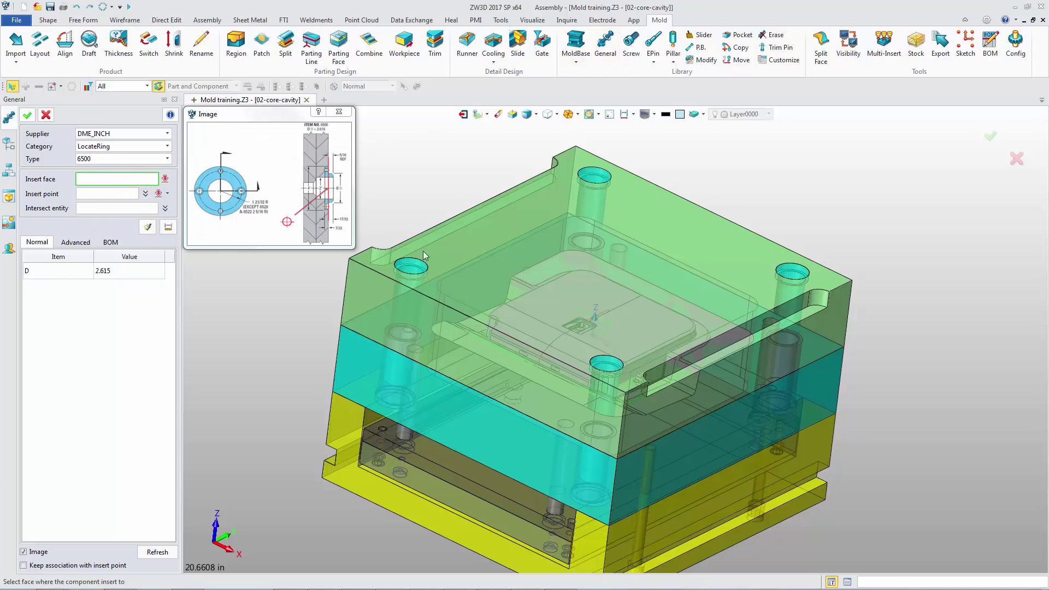
{"action": "right_click", "coordinate": [437, 258]}
{"action": "left_click", "coordinate": [464, 279]}
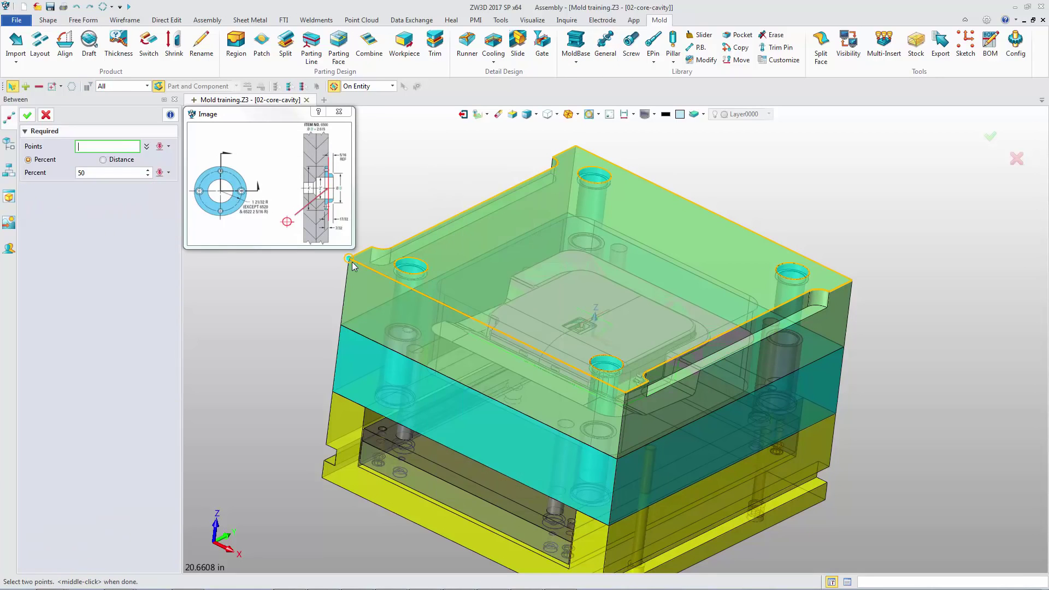
{"action": "left_click", "coordinate": [350, 259]}
{"action": "left_click", "coordinate": [852, 280]}
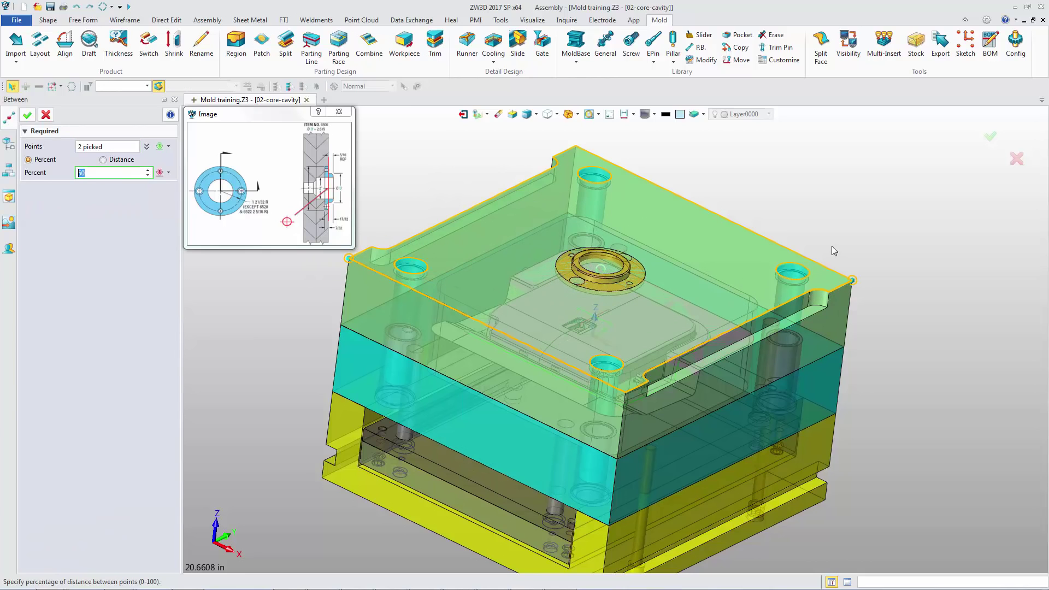
{"action": "middle_click", "coordinate": [834, 251]}
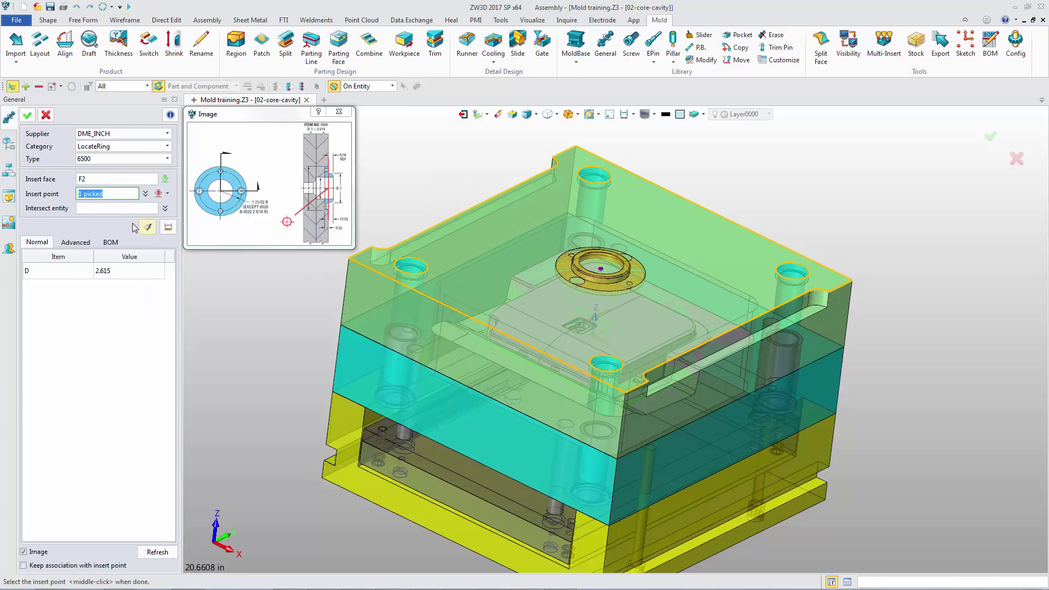
Step: Pick the top plate, enable Create Pocket, and insert the locate ring
{"action": "left_click", "coordinate": [398, 315]}
{"action": "left_click", "coordinate": [76, 242]}
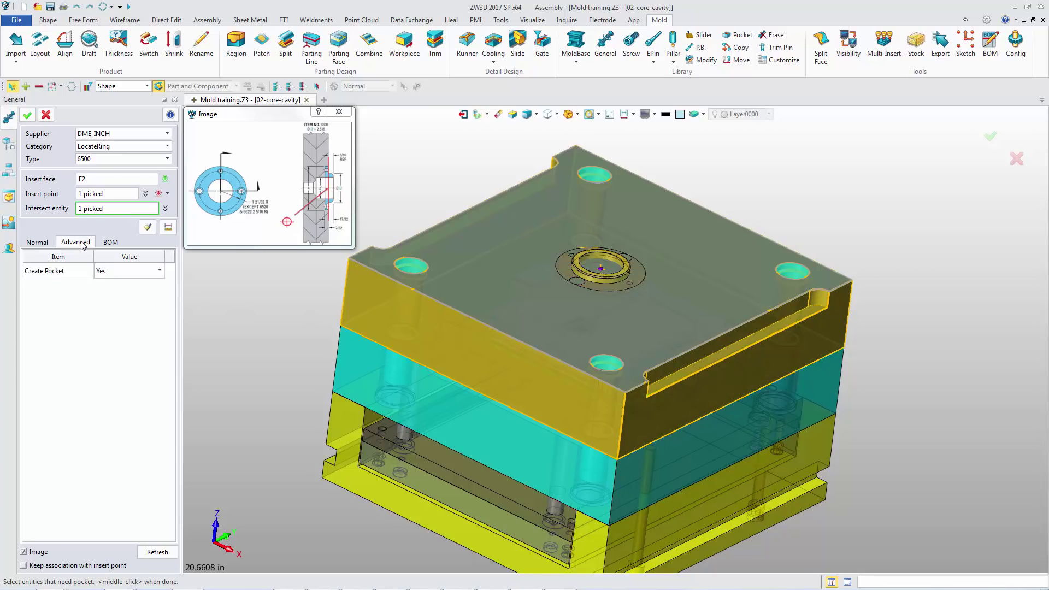
{"action": "left_click", "coordinate": [27, 114]}
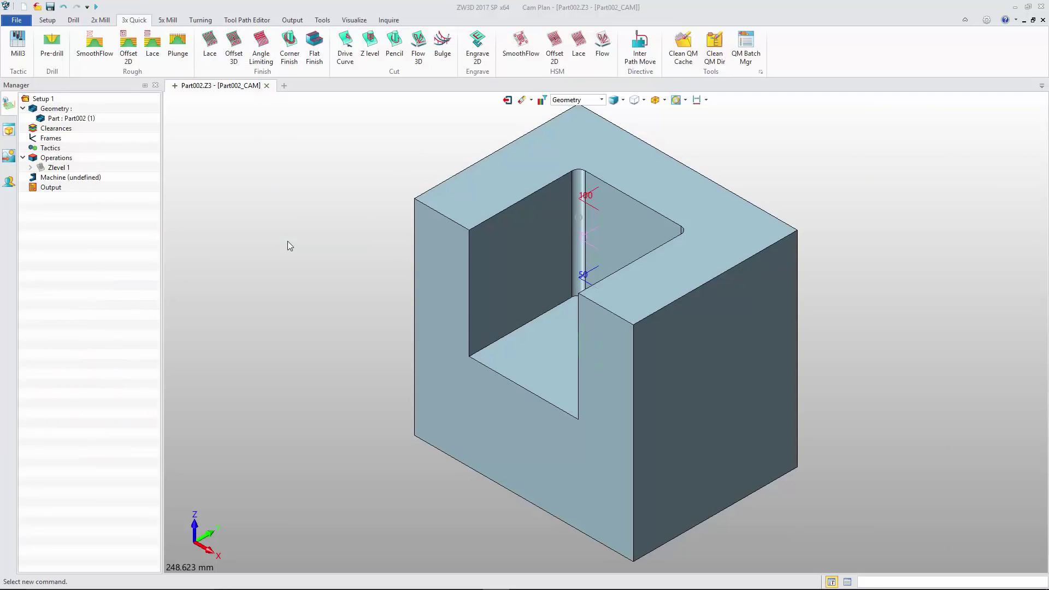
Step: Create a Z-level finishing operation with Tool 1 and 5X Point Control axis type, and calculate it
{"action": "left_click", "coordinate": [370, 49]}
{"action": "left_click", "coordinate": [208, 268]}
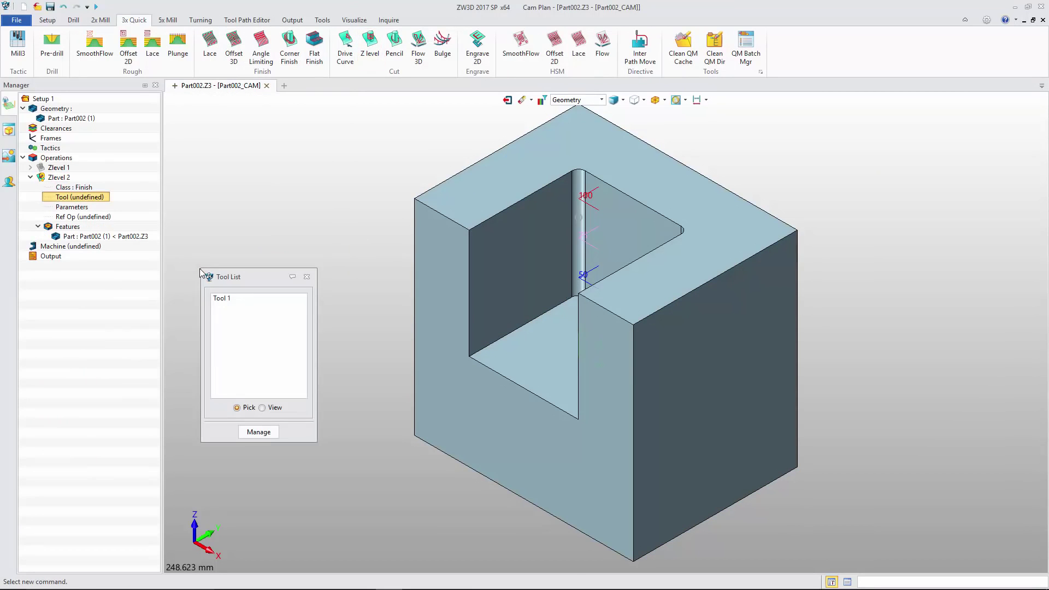
{"action": "left_click", "coordinate": [229, 134]}
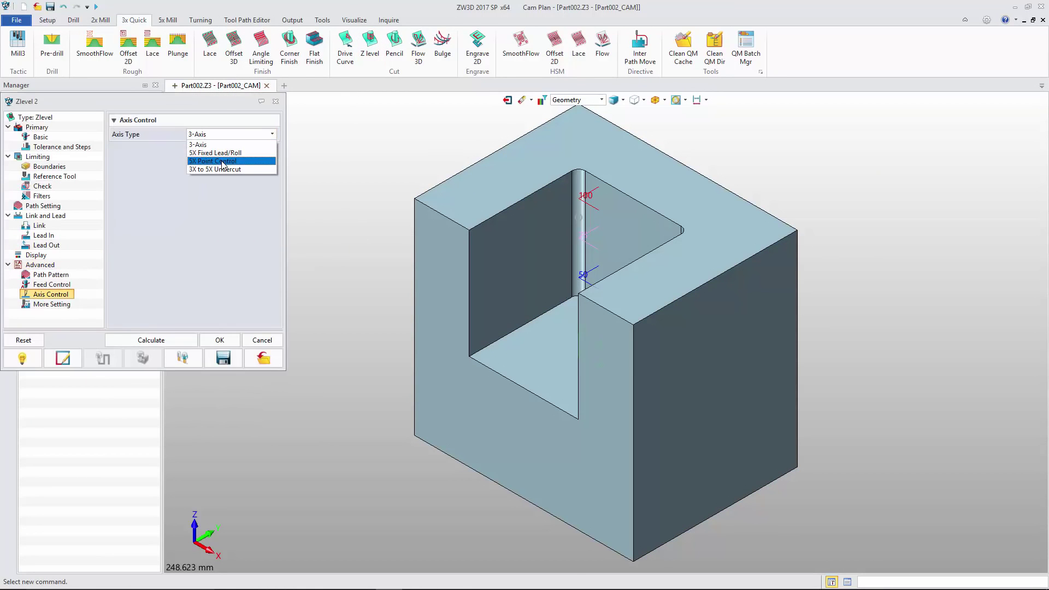
{"action": "left_click", "coordinate": [213, 161]}
{"action": "left_click", "coordinate": [147, 340]}
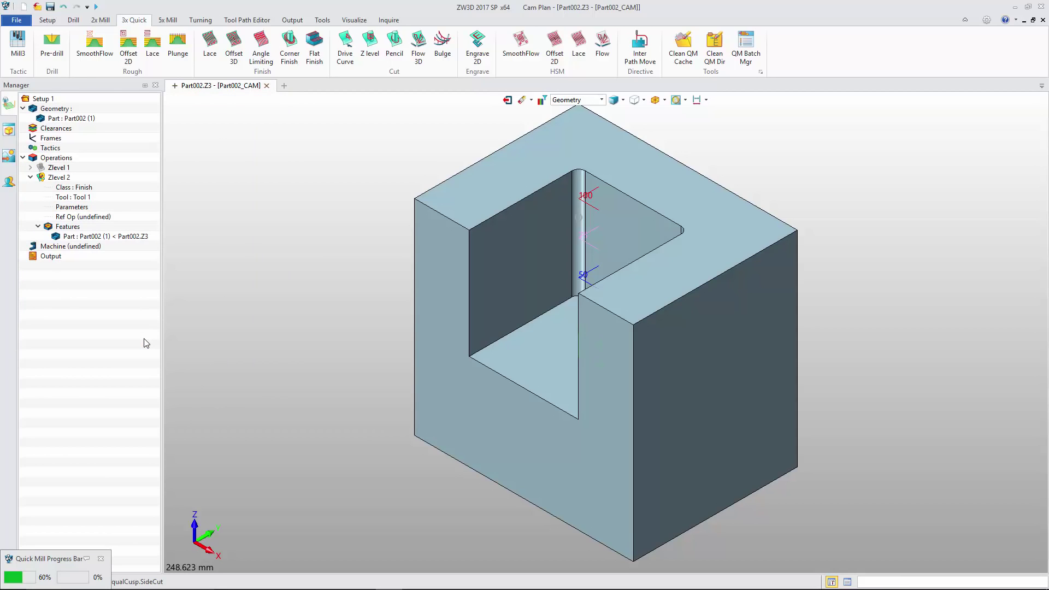
Step: Verify the Zlevel 2 toolpath, playing the tool simulation from a picked point and pausing it
{"action": "left_click", "coordinate": [57, 177]}
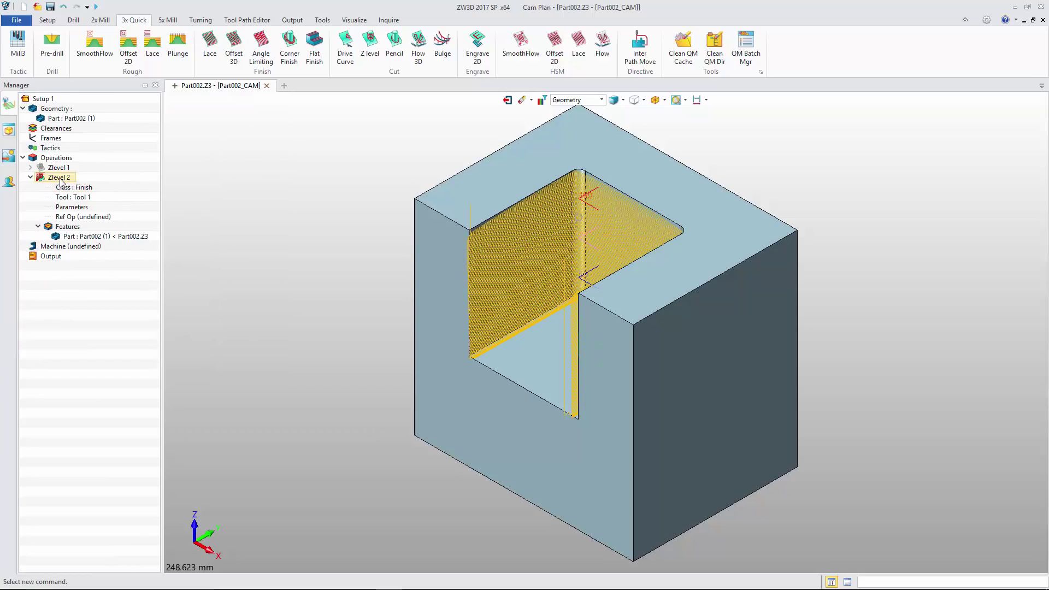
{"action": "right_click", "coordinate": [57, 177]}
{"action": "left_click", "coordinate": [101, 298]}
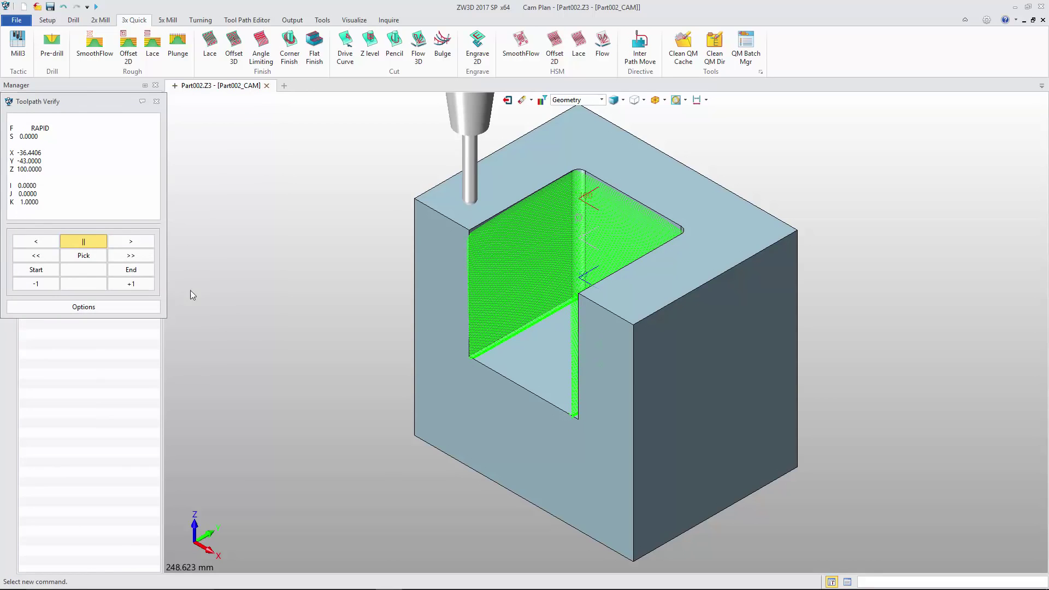
{"action": "left_click", "coordinate": [489, 265]}
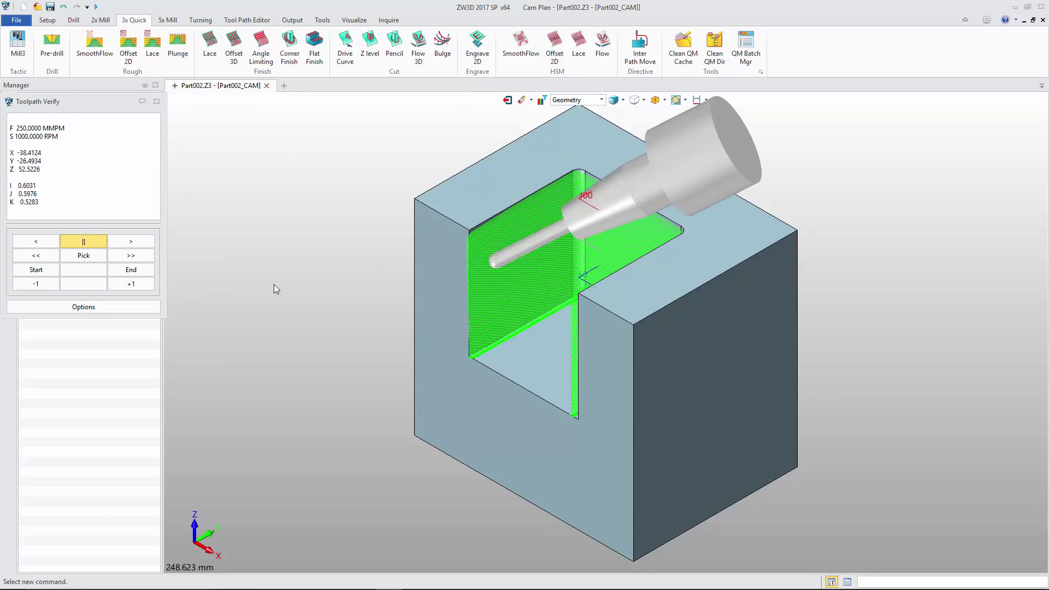
{"action": "left_click", "coordinate": [137, 245]}
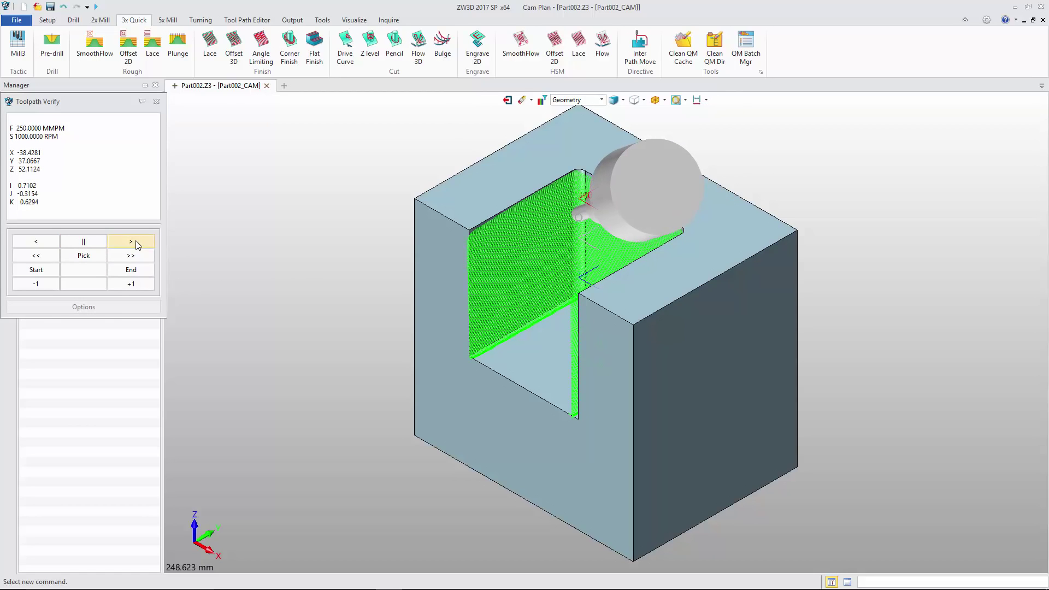
{"action": "left_click", "coordinate": [84, 241]}
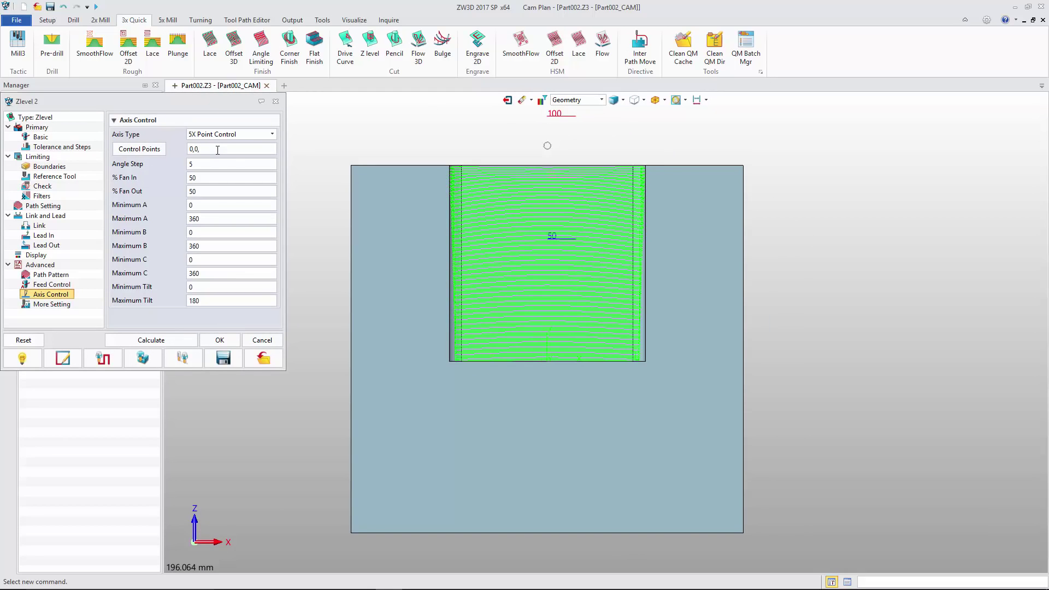
Step: Recalculate Zlevel 2 with control point 0,0,88 and resume the toolpath simulation
{"action": "left_click", "coordinate": [166, 342]}
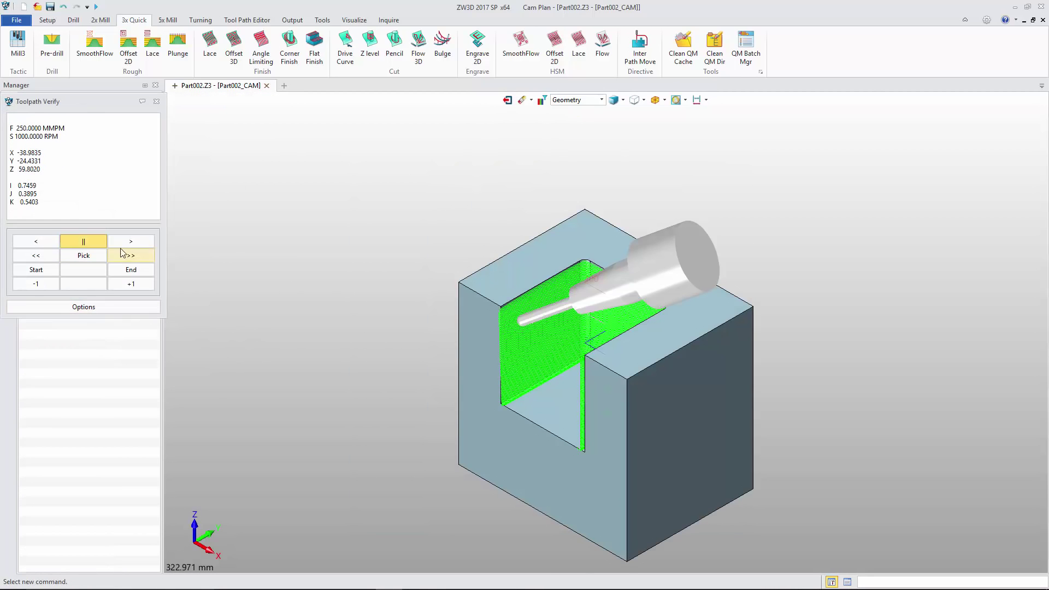
{"action": "left_click", "coordinate": [127, 244]}
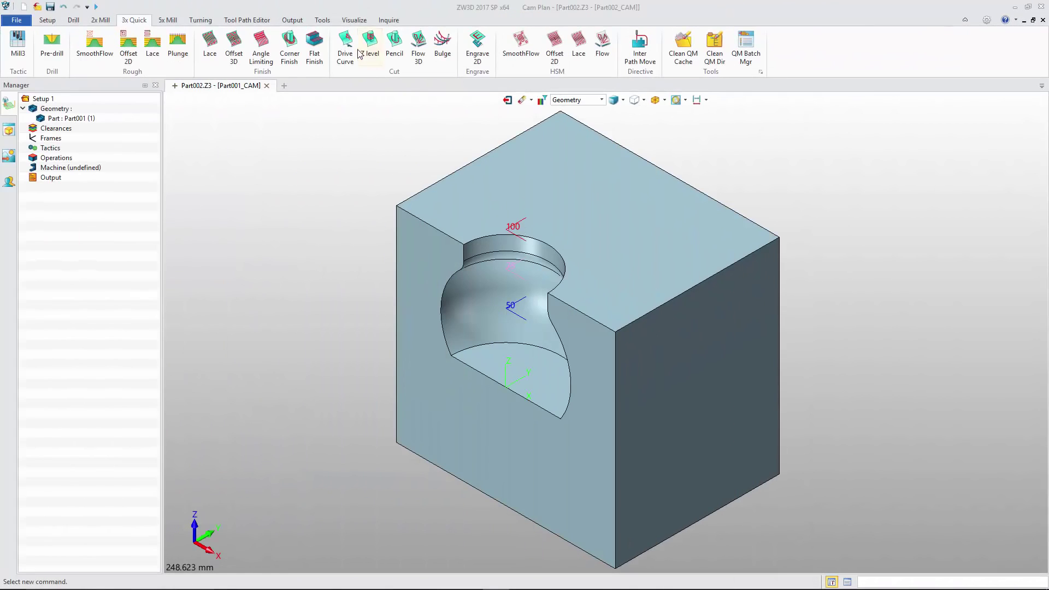
Step: Create a Z-level operation on Part001 with Tool 1 and 3X to 5X Undercut axis control
{"action": "left_click", "coordinate": [362, 51]}
{"action": "left_click", "coordinate": [210, 266]}
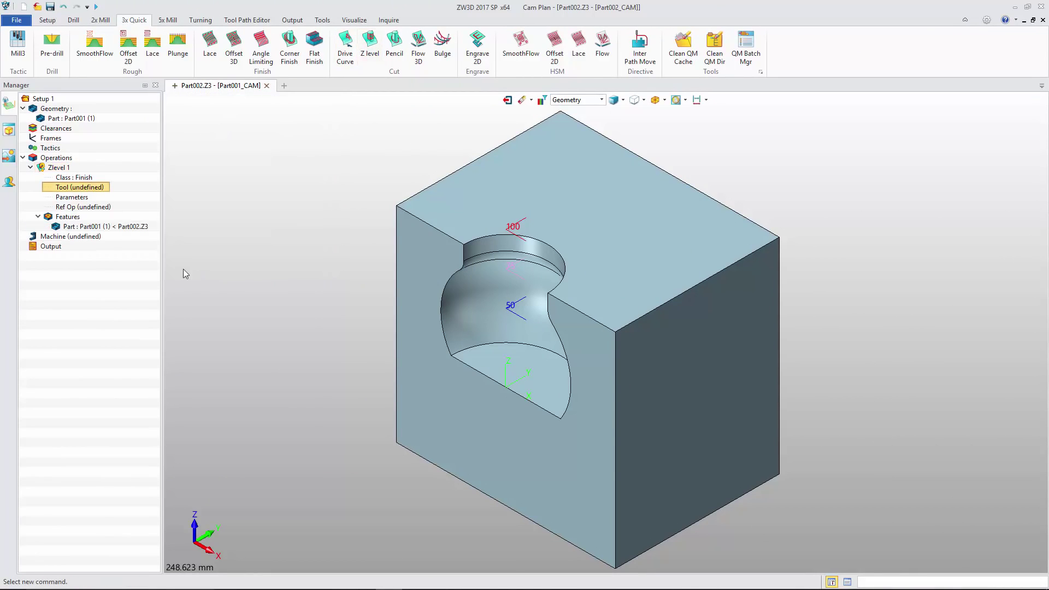
{"action": "double_click", "coordinate": [212, 298]}
{"action": "left_click", "coordinate": [229, 138]}
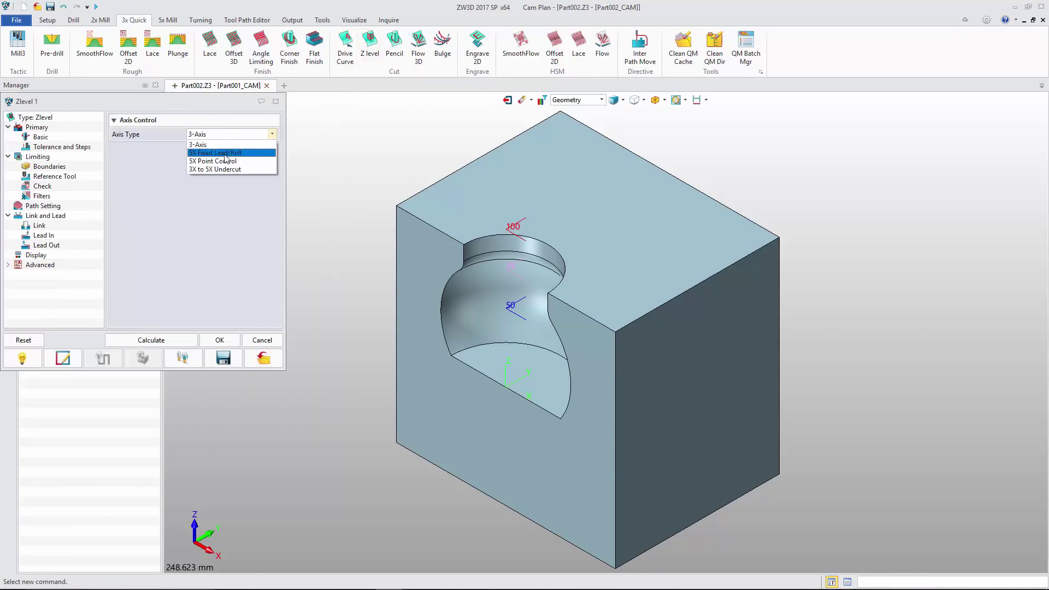
{"action": "left_click", "coordinate": [223, 162]}
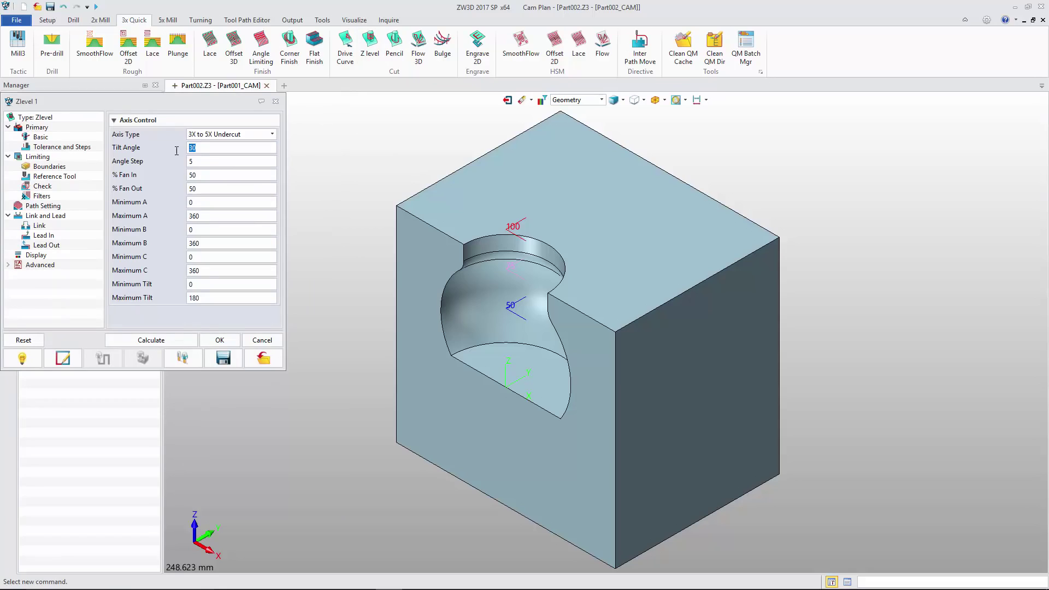
Step: Calculate the Zlevel 1 undercut toolpath and simulate the tool along it
{"action": "left_click", "coordinate": [162, 339]}
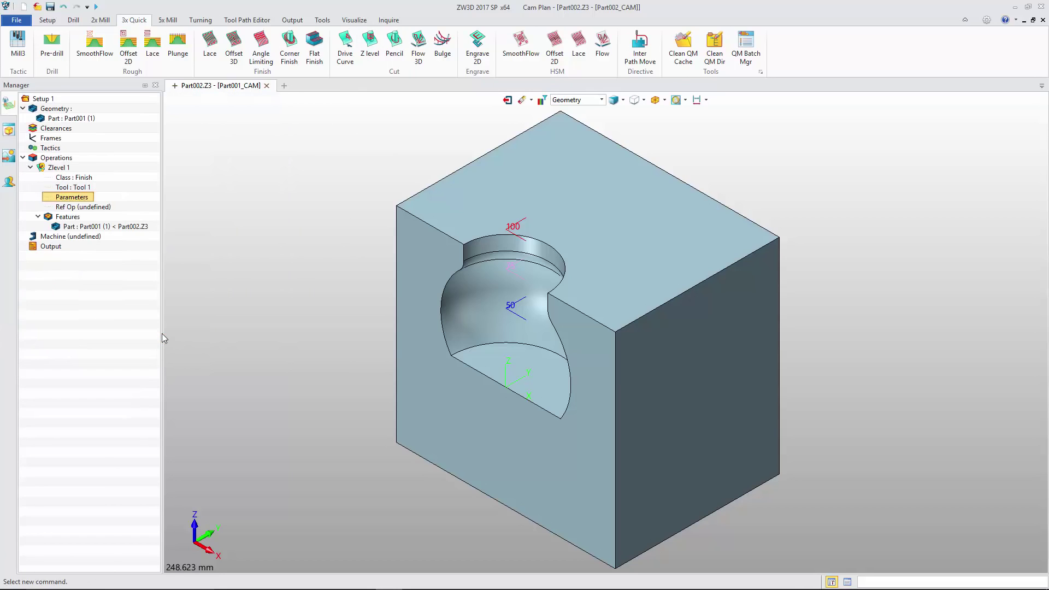
{"action": "left_click", "coordinate": [478, 320]}
{"action": "left_click", "coordinate": [122, 244]}
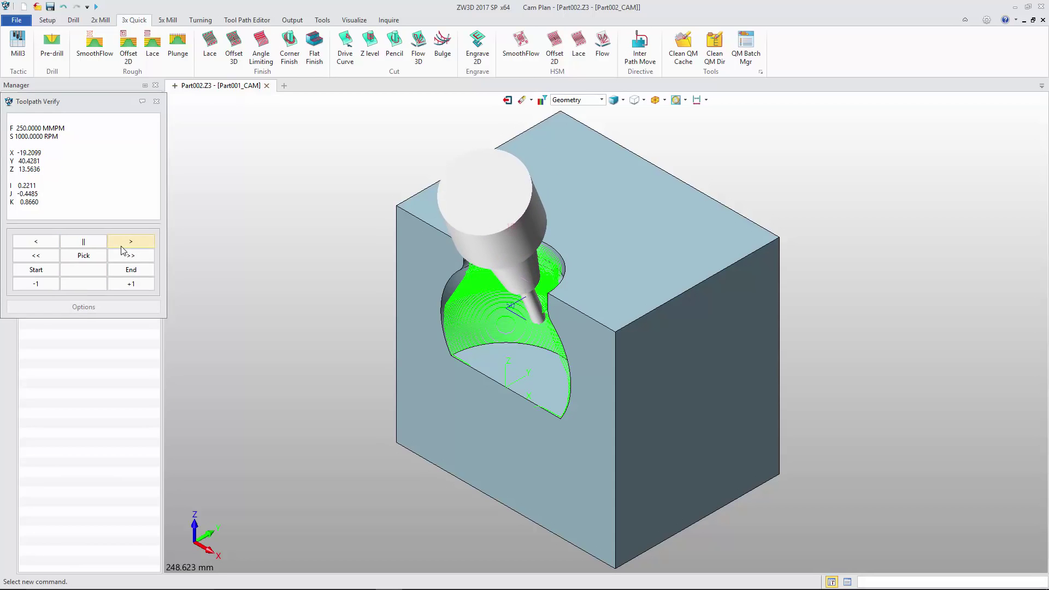
{"action": "key", "text": "Escape"}
{"action": "double_click", "coordinate": [83, 199]}
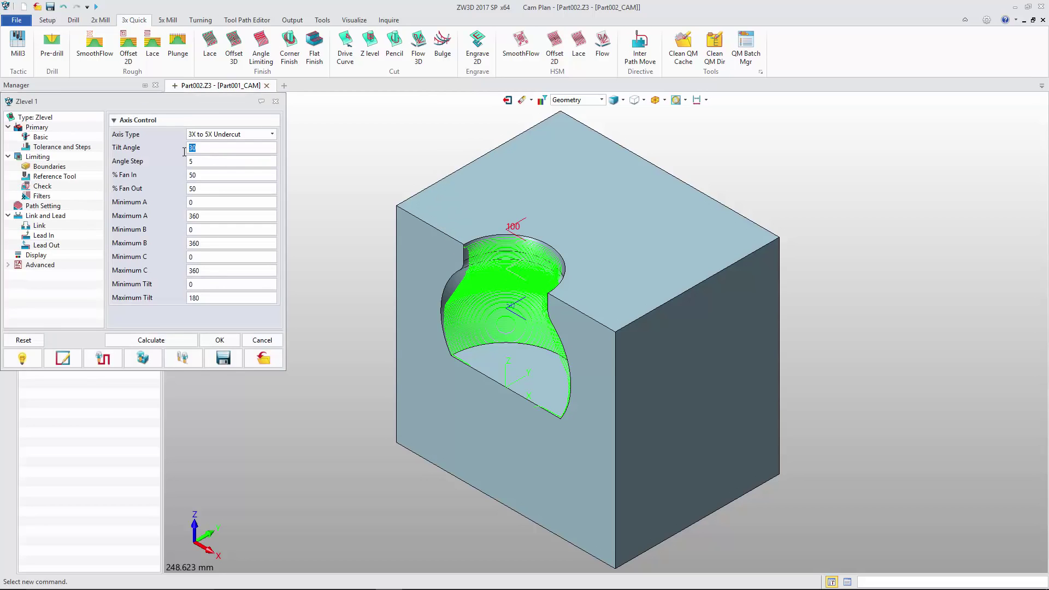
Step: Recalculate Zlevel 1 with the 20-degree tilt and play the tool through the undercut
{"action": "left_click", "coordinate": [136, 340]}
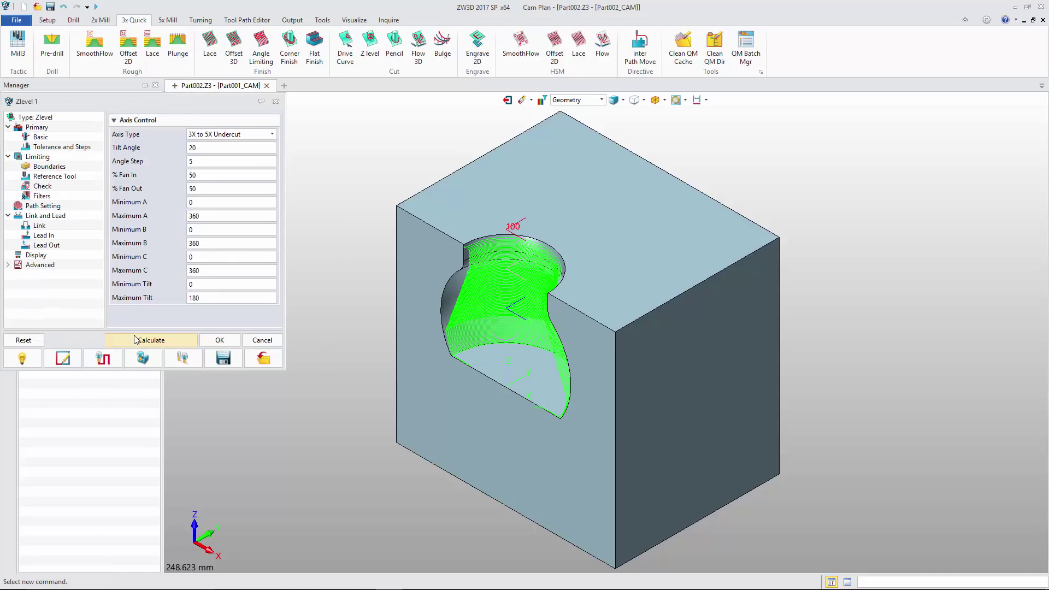
{"action": "left_click", "coordinate": [102, 358]}
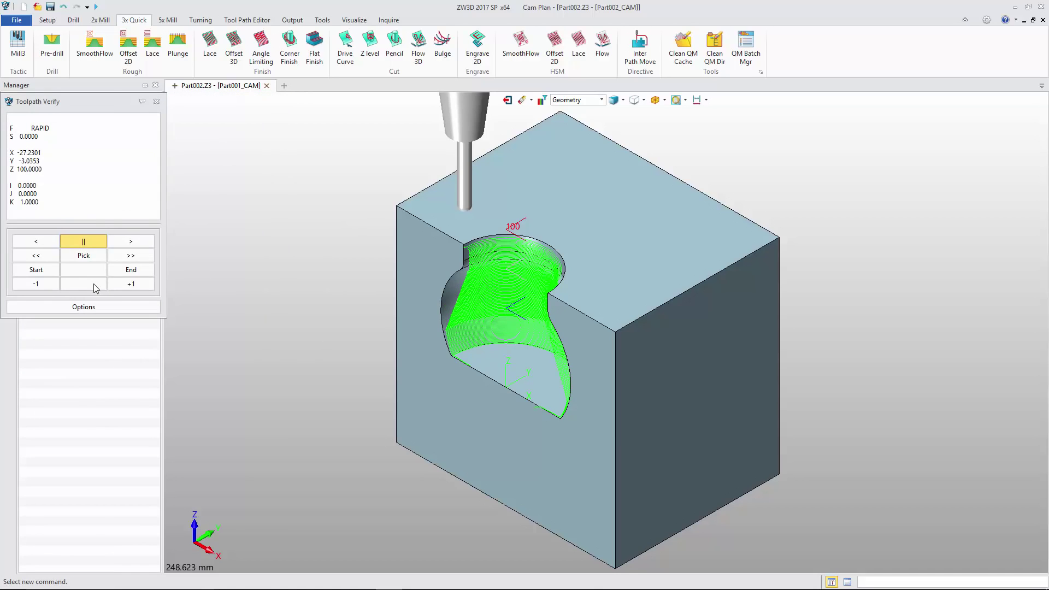
{"action": "left_click", "coordinate": [487, 306]}
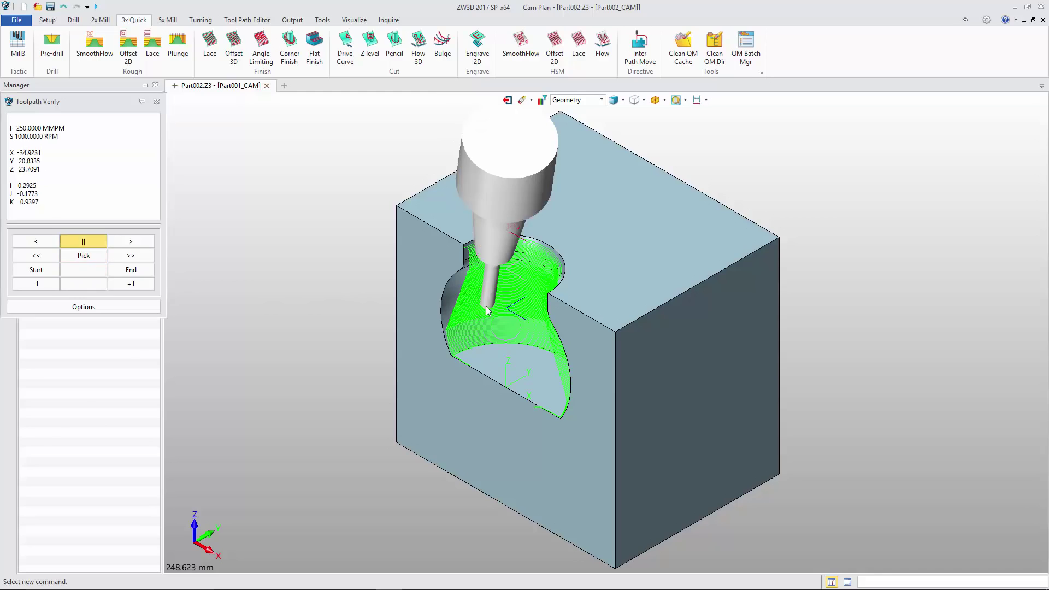
{"action": "left_click", "coordinate": [128, 242]}
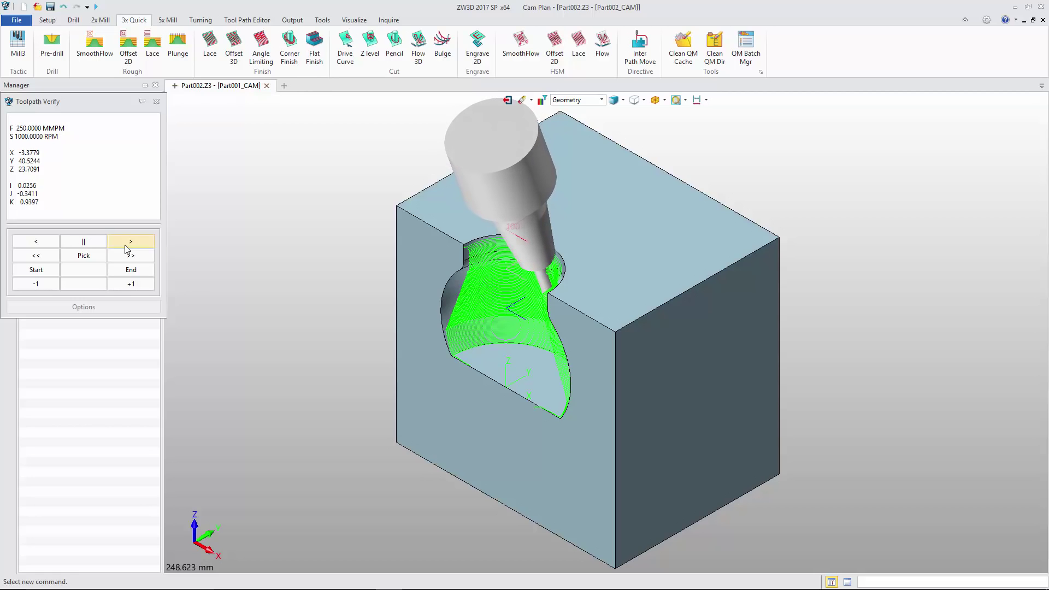
{"action": "left_click", "coordinate": [84, 241]}
{"action": "left_click", "coordinate": [157, 101]}
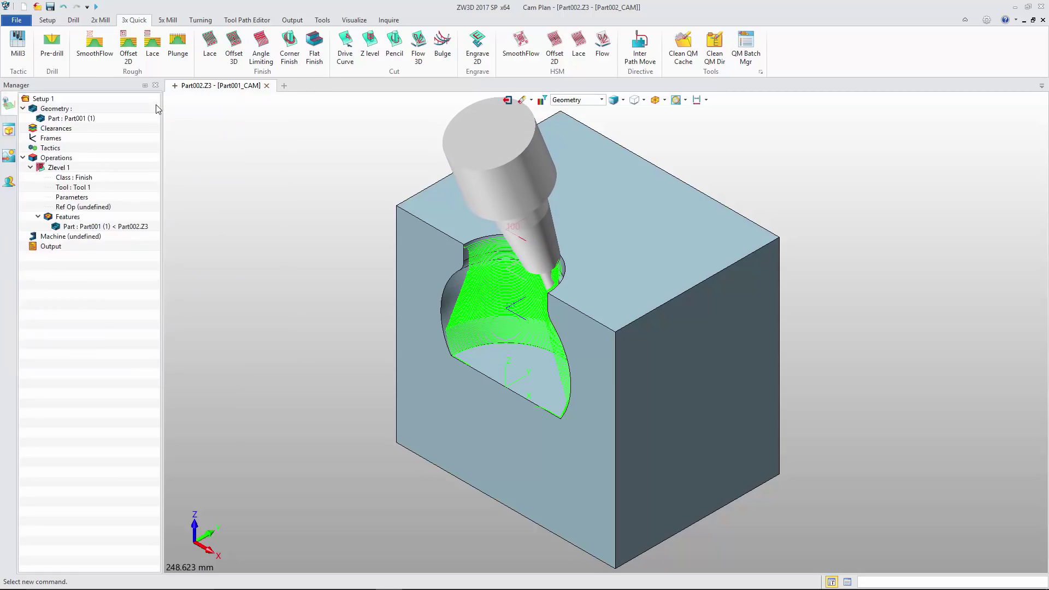